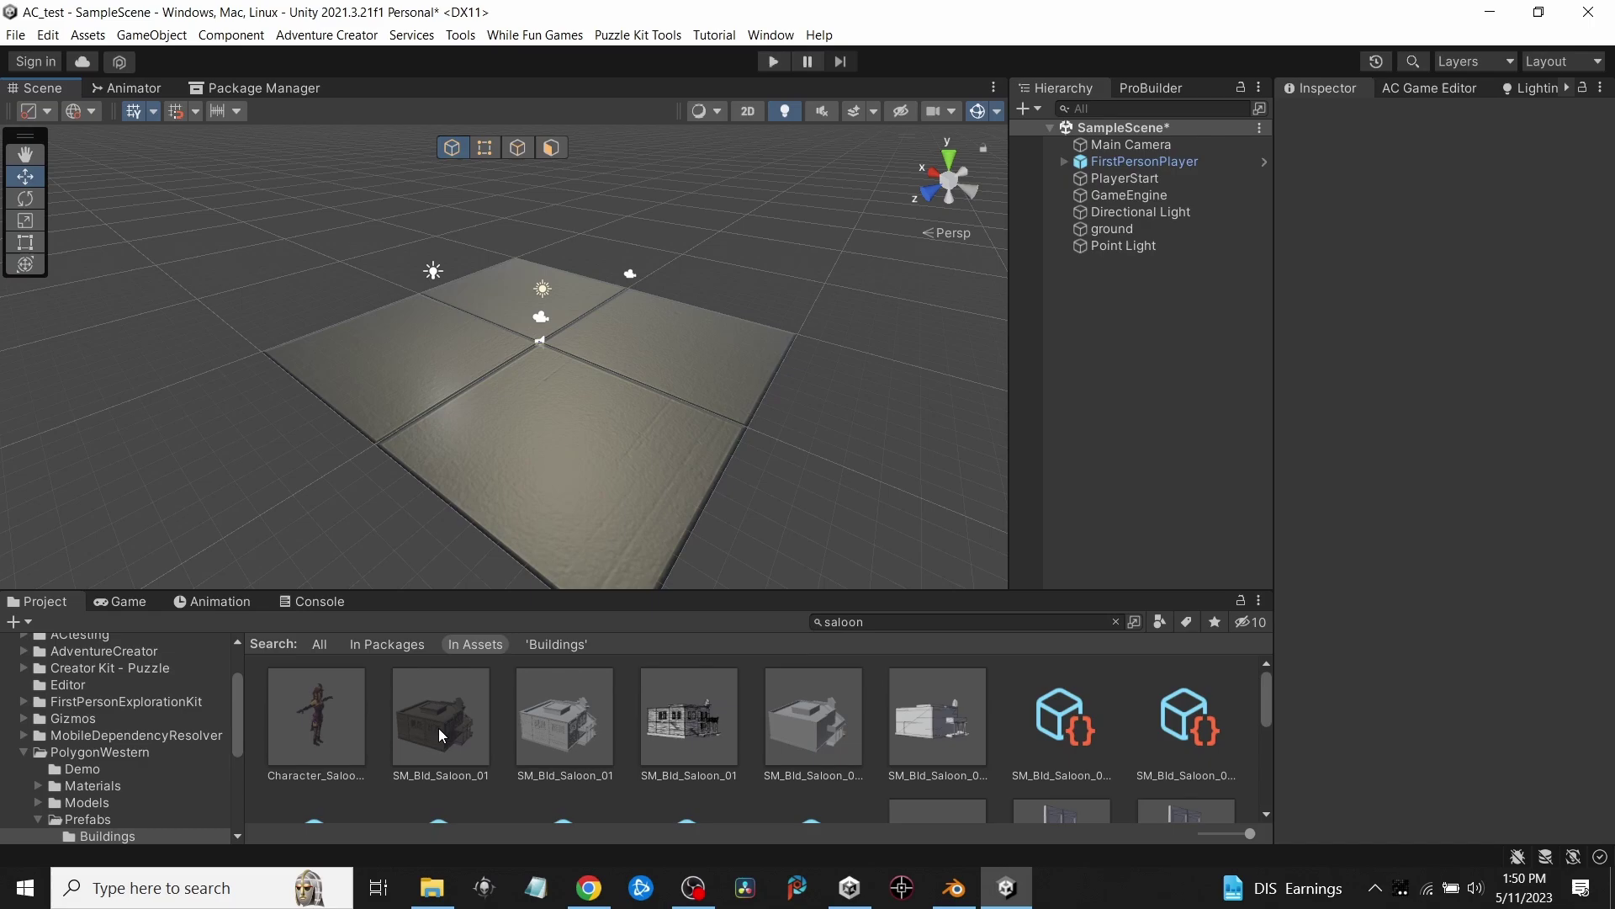
Step: Place the SM_Bld_Saloon_01 building prefab on the ground in the scene
drag(438, 729, 539, 346)
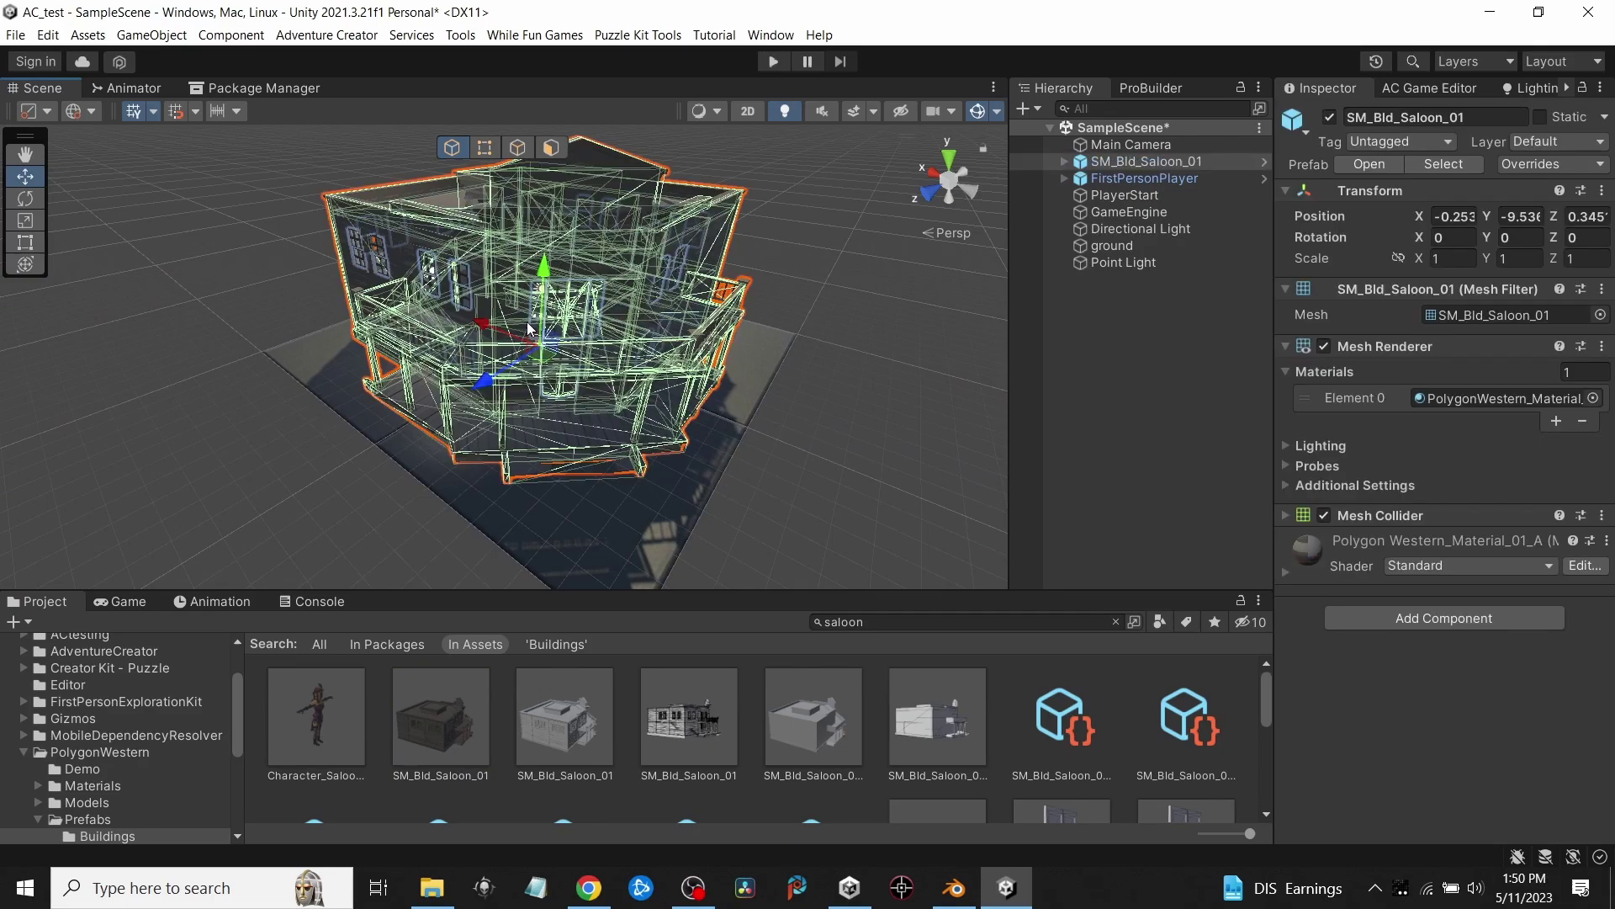
click(1111, 262)
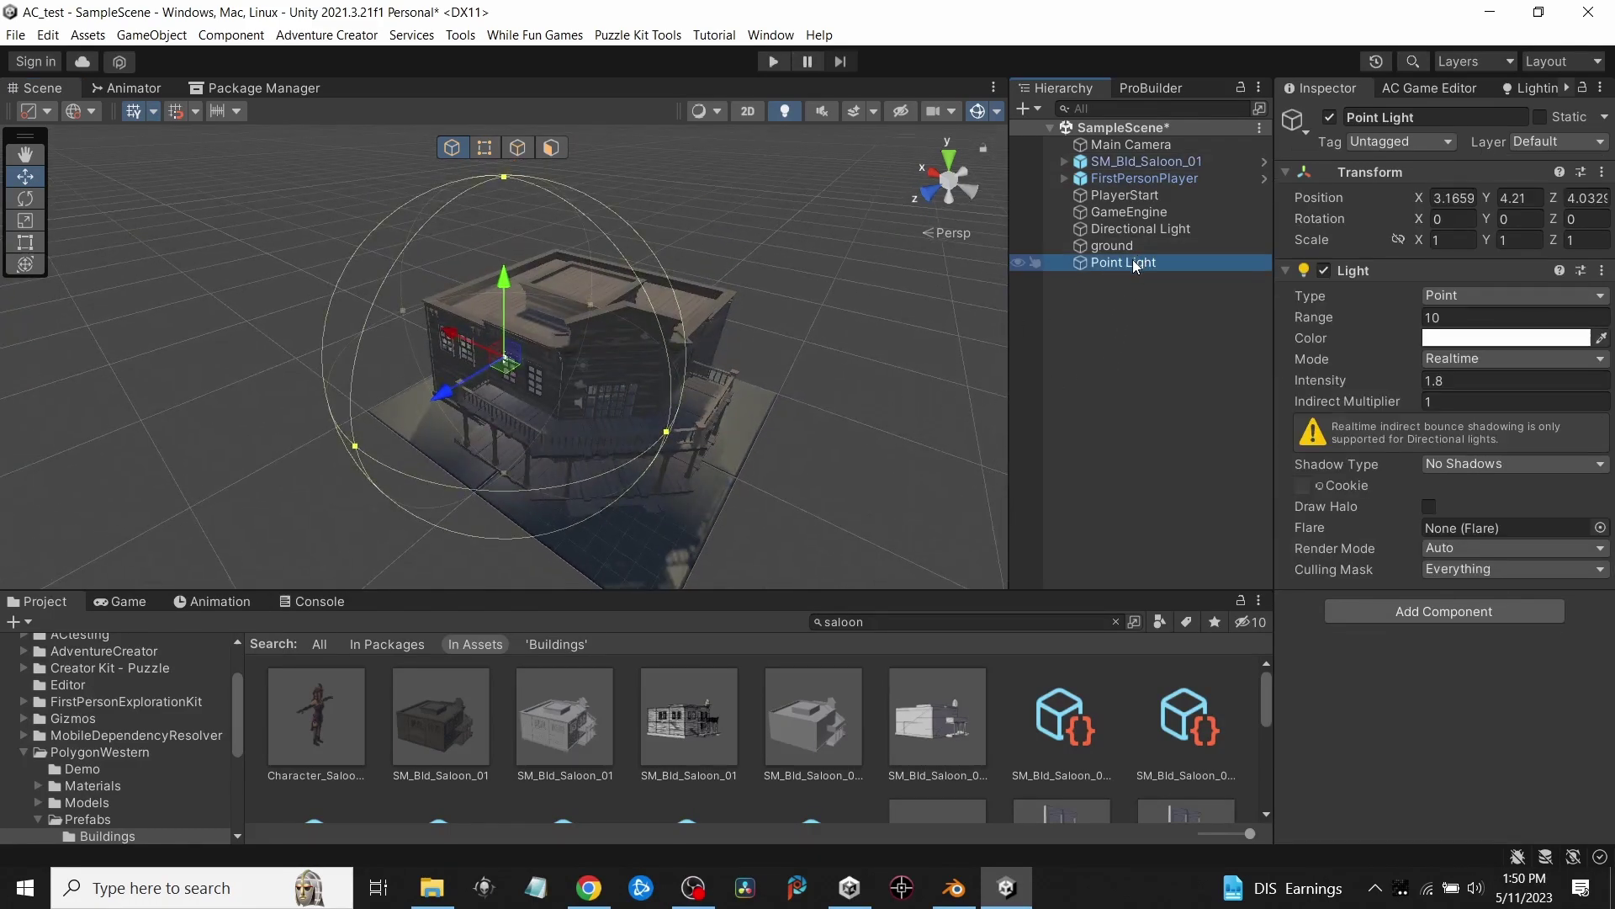
double_click(1145, 263)
right_drag(749, 372, 675, 420)
middle_drag(675, 421, 601, 344)
right_drag(601, 344, 355, 345)
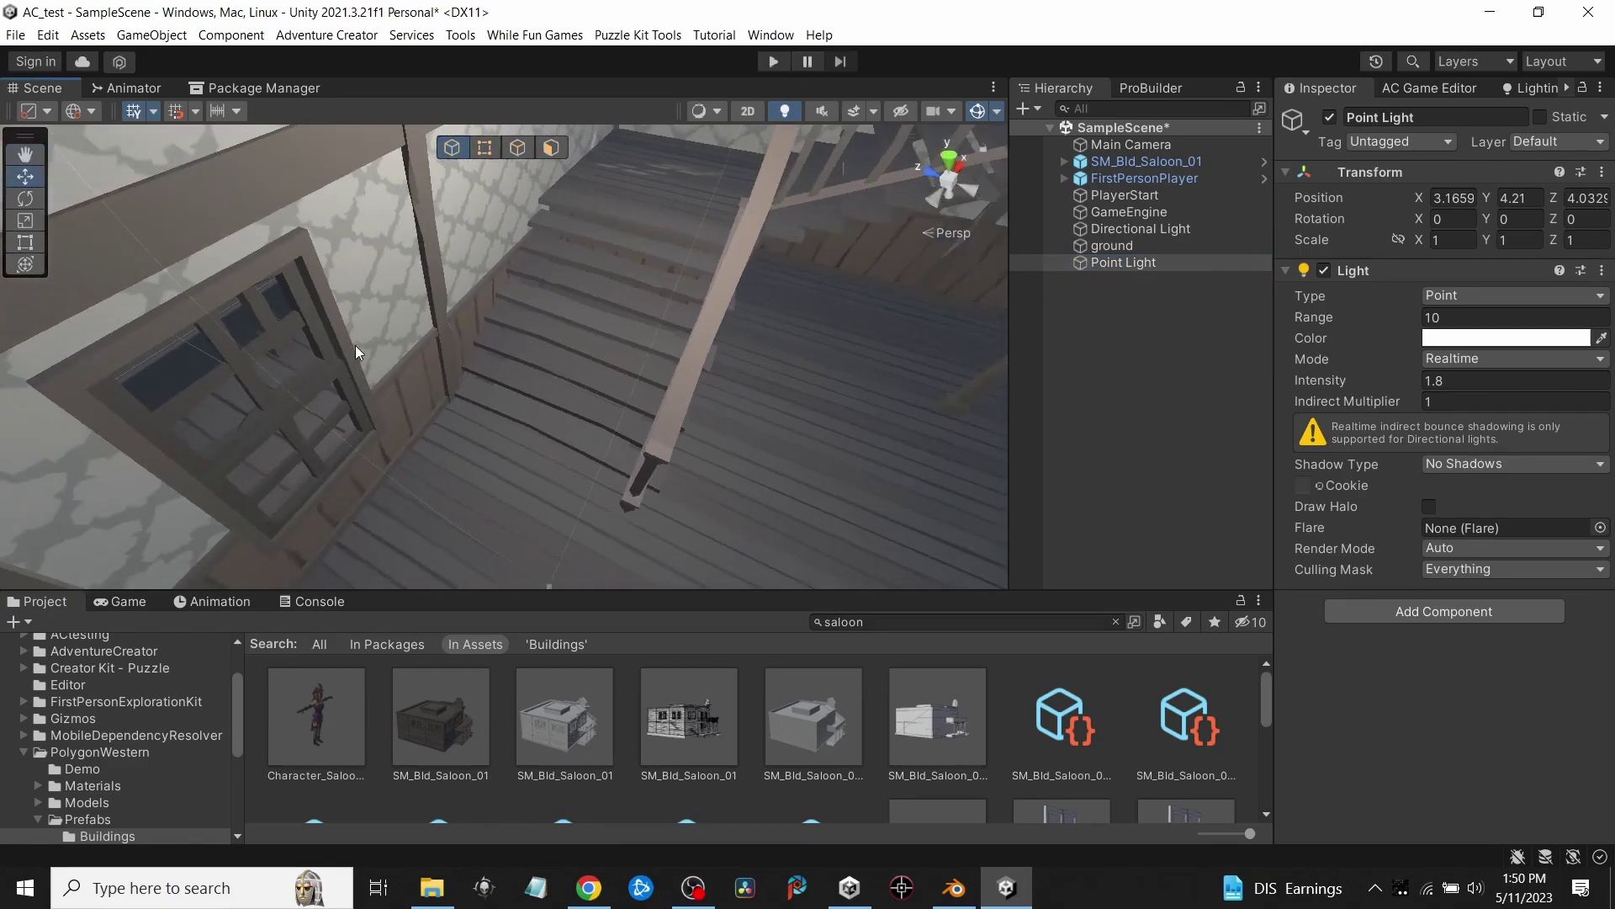
Step: Select the saloon's staircase, floor, window and bar counter from inside to examine whether they are separate objects
click(559, 426)
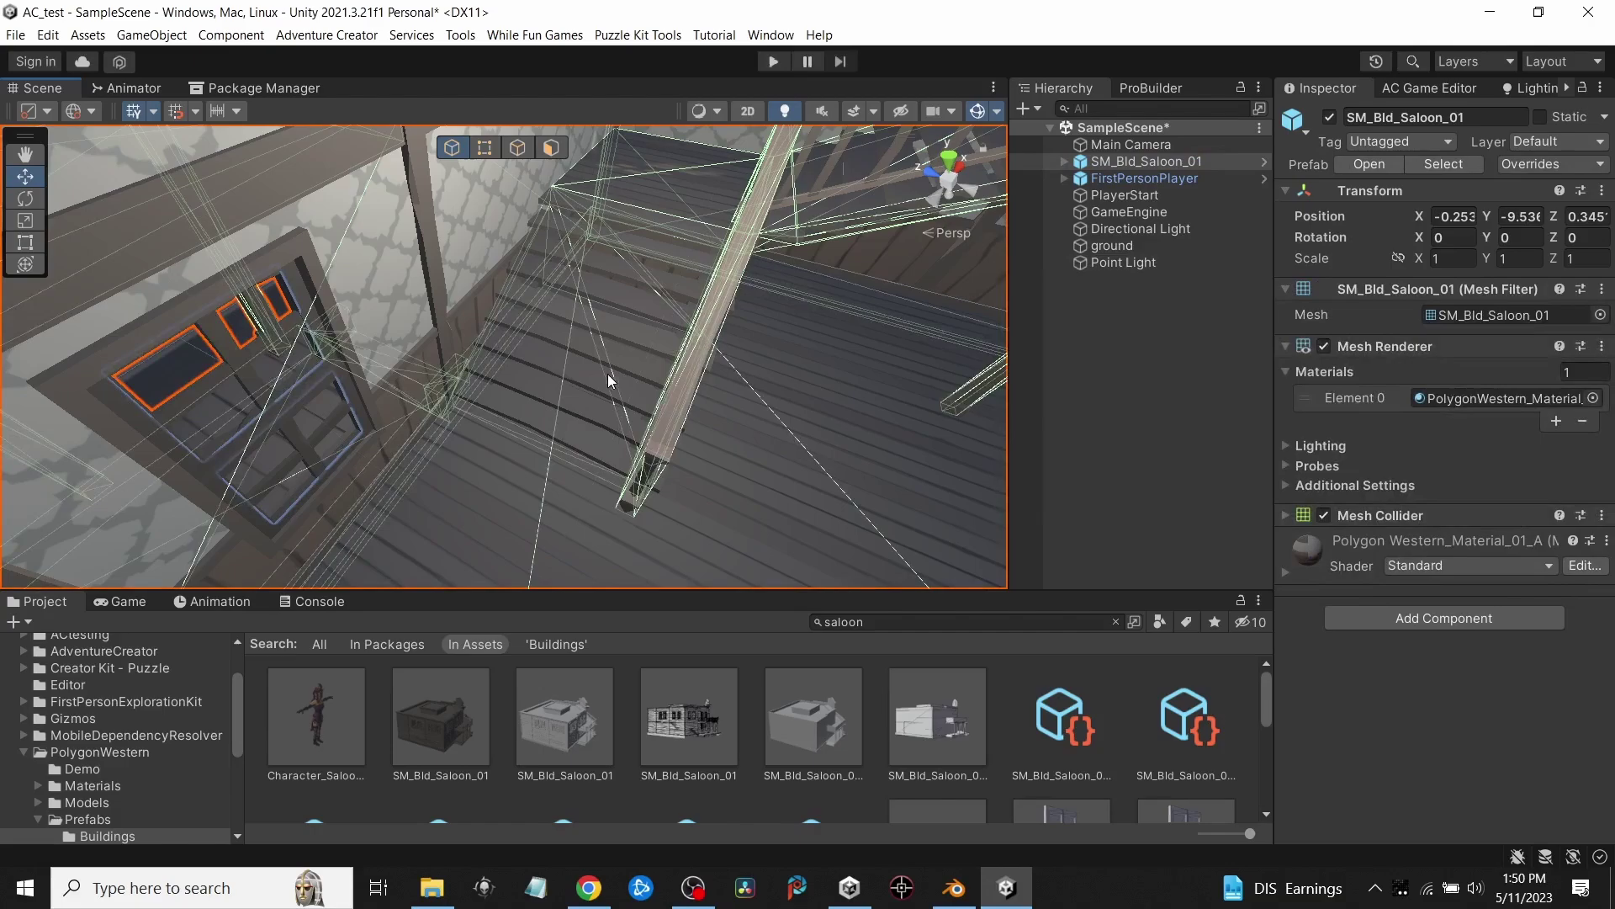
click(603, 412)
click(670, 415)
right_drag(737, 377, 385, 430)
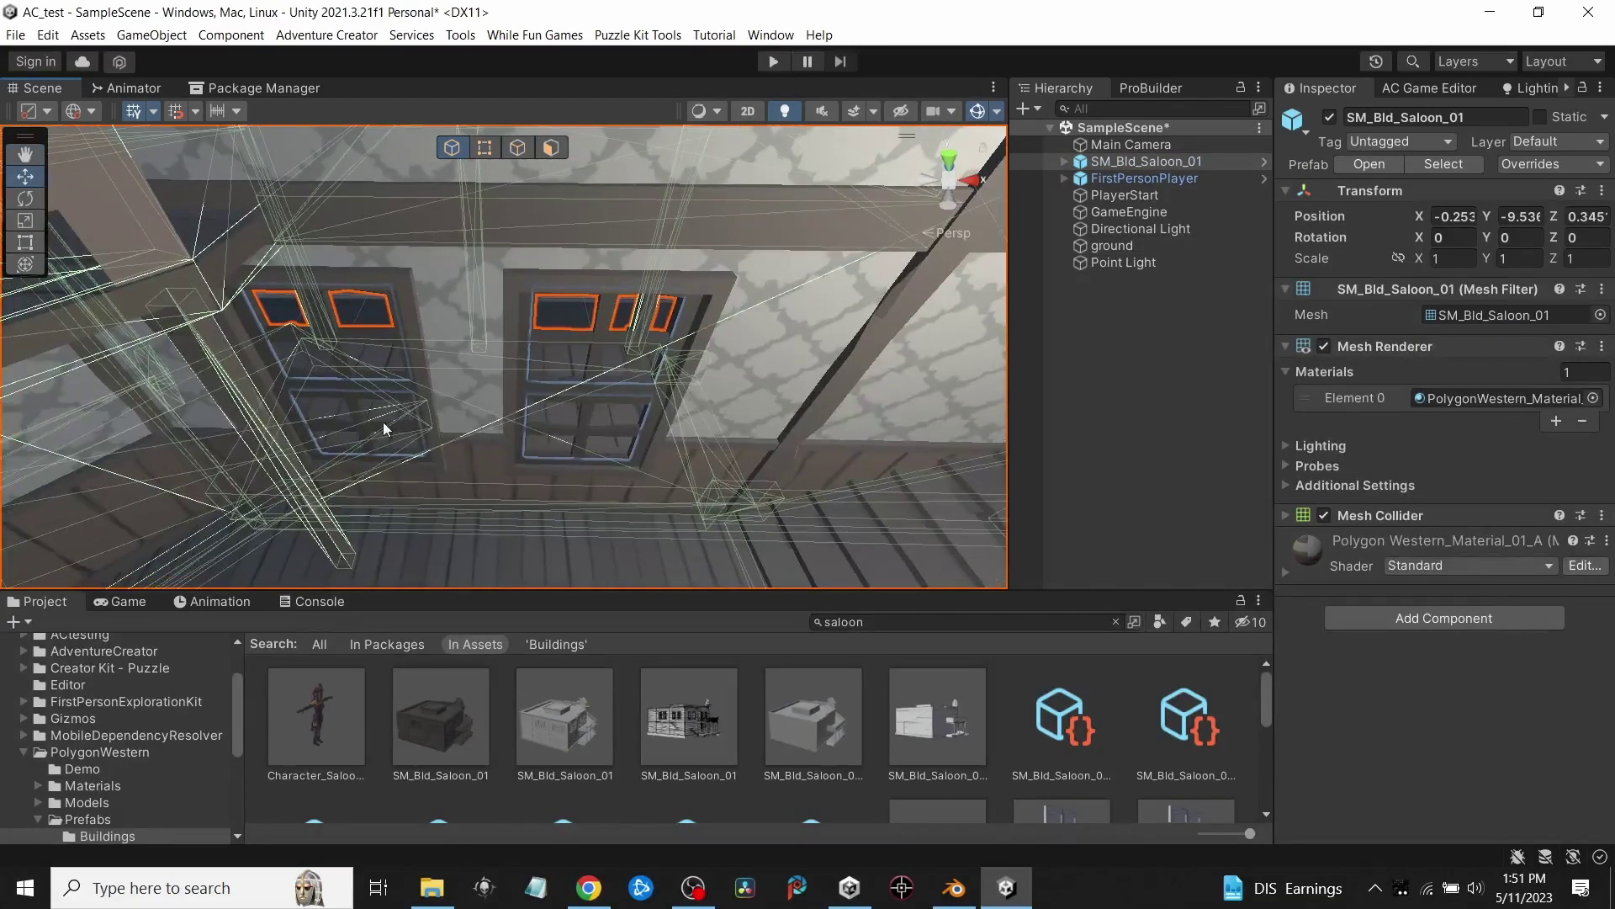
click(351, 516)
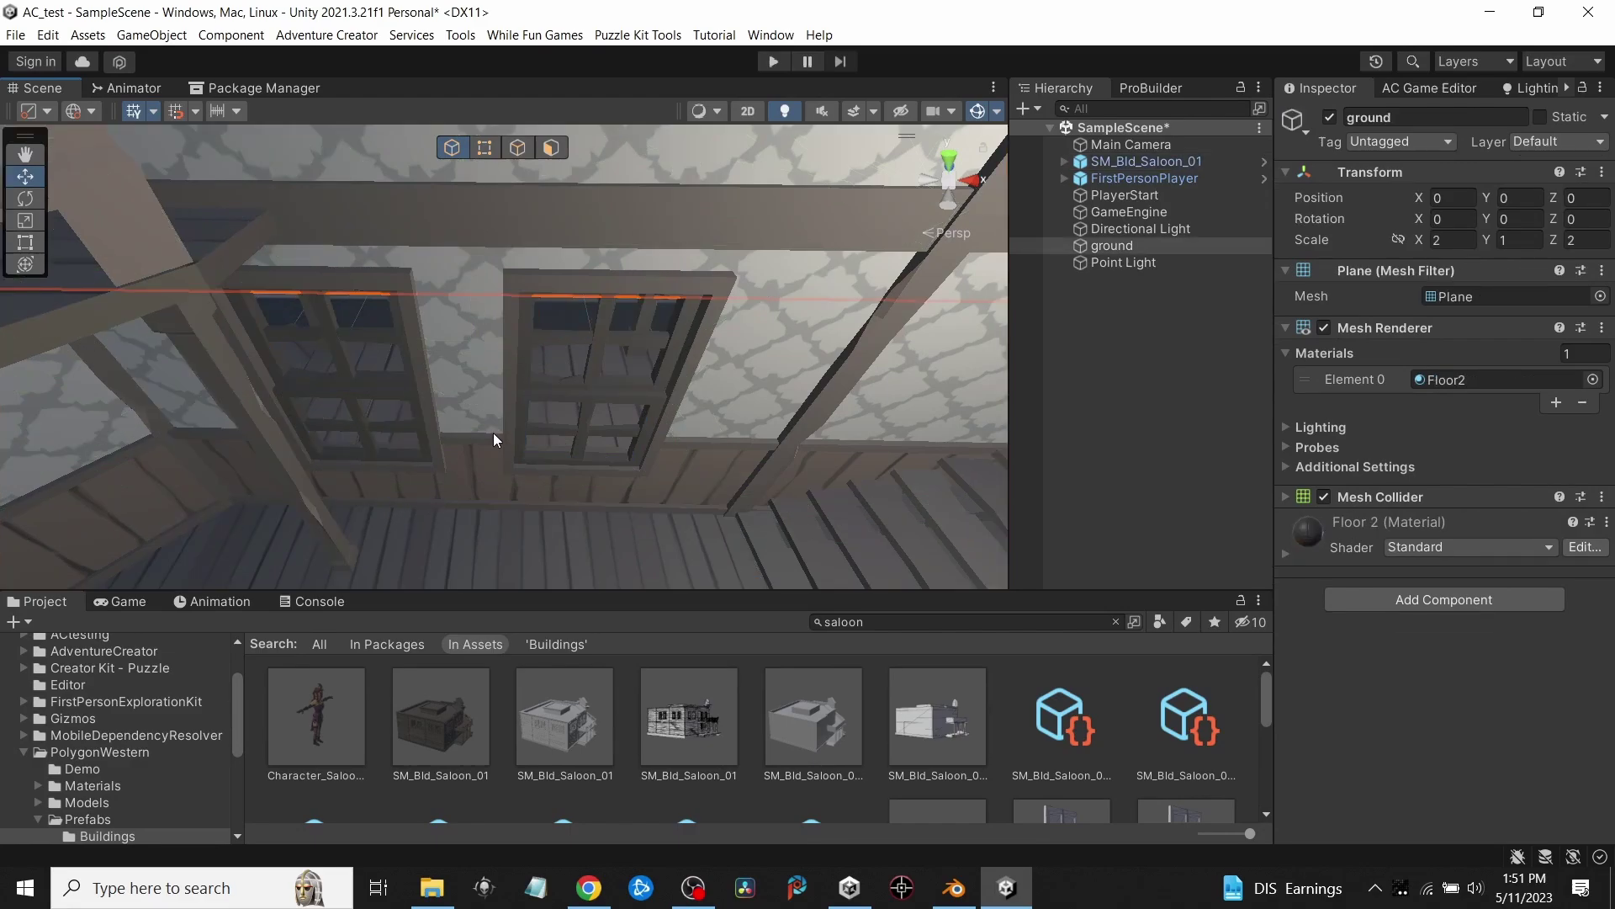
click(589, 386)
click(593, 376)
right_drag(562, 410, 914, 417)
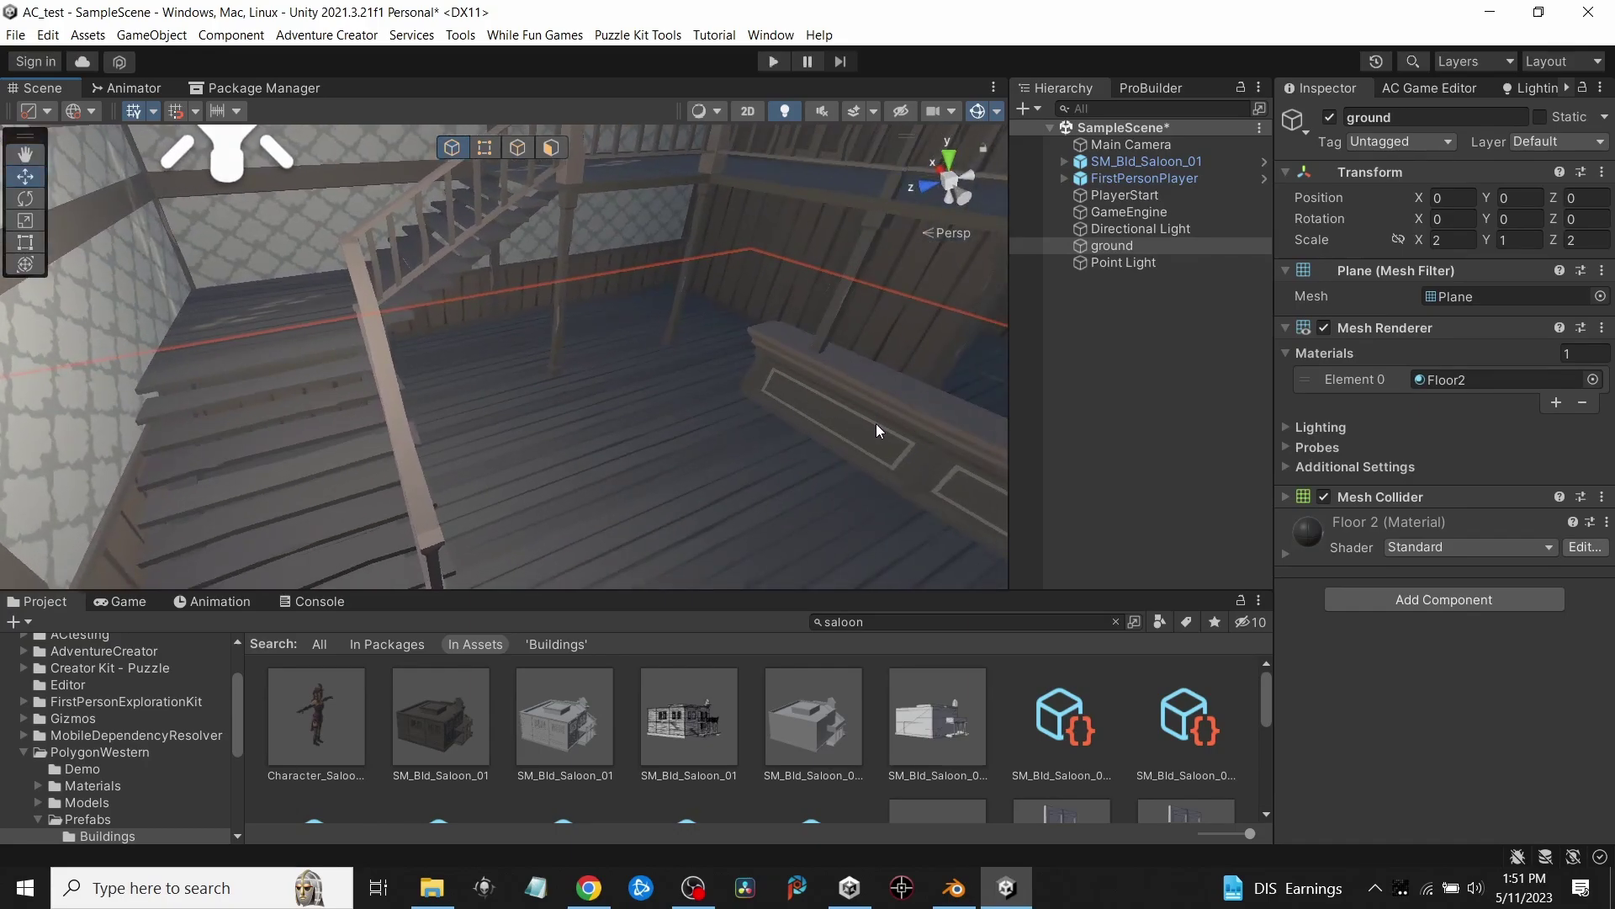
click(876, 423)
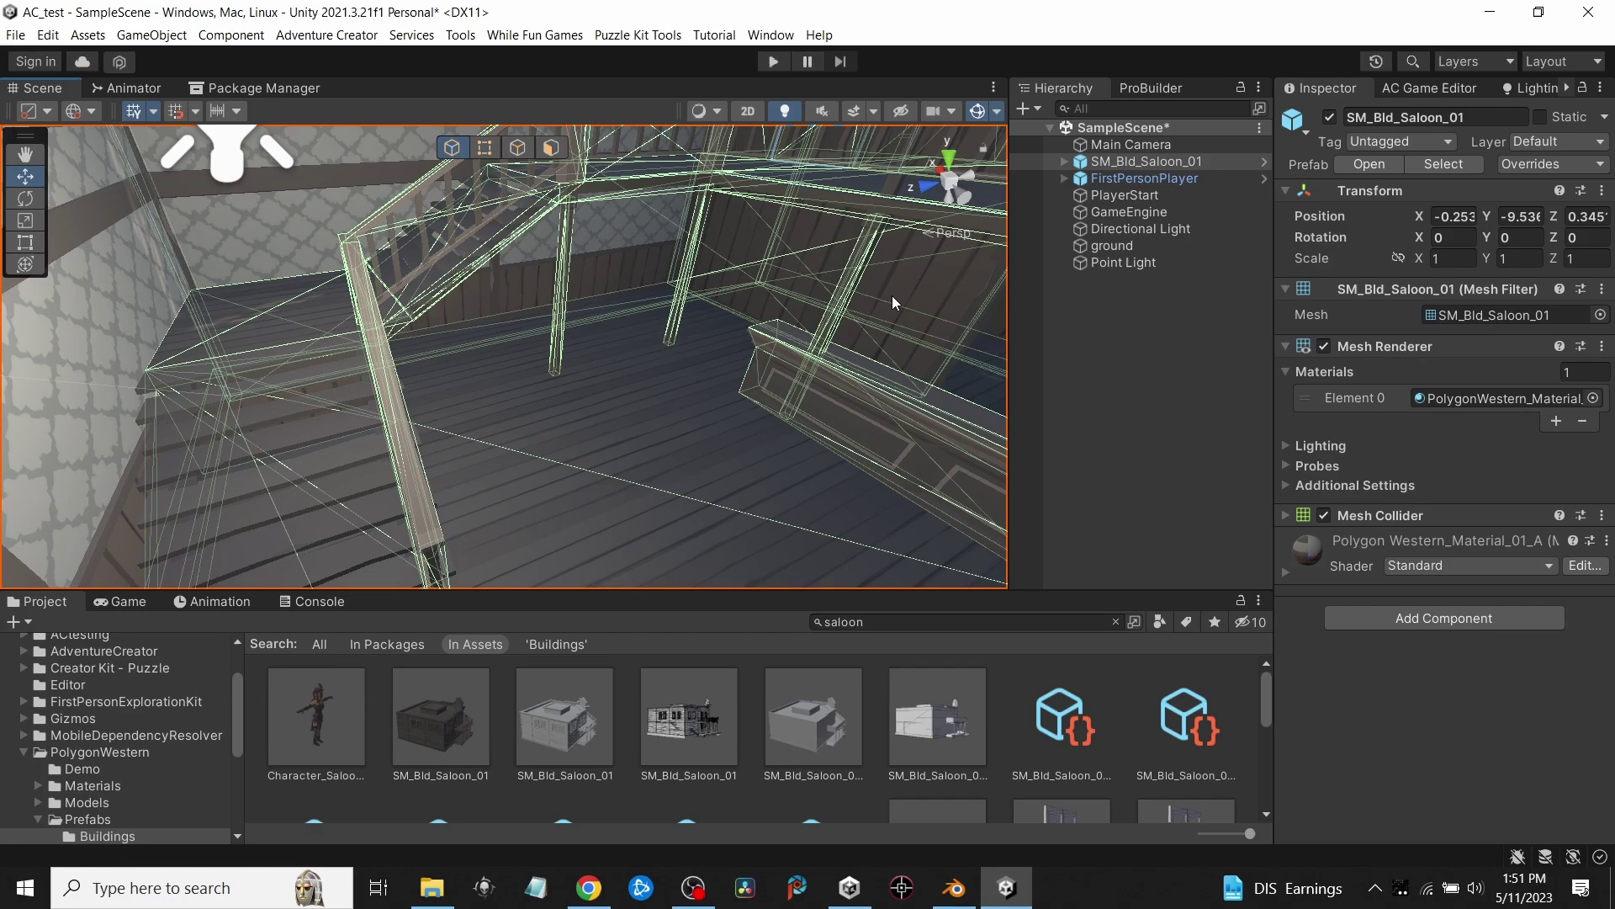
Step: Delete the SM_Bld_Saloon_01 building from the scene
click(1149, 164)
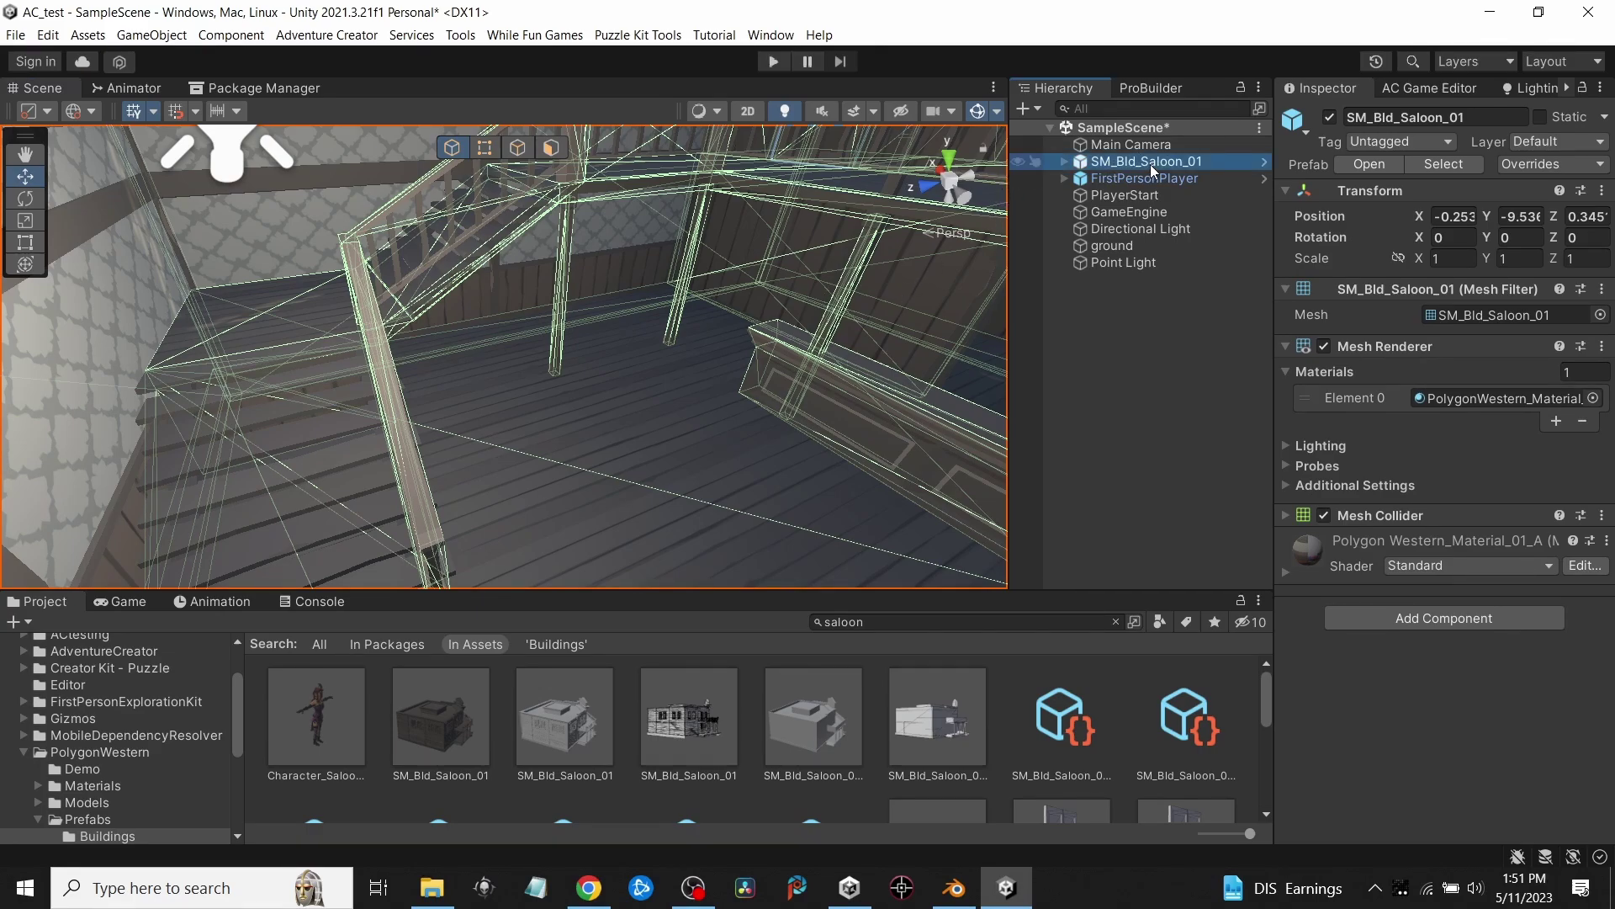
key(Delete)
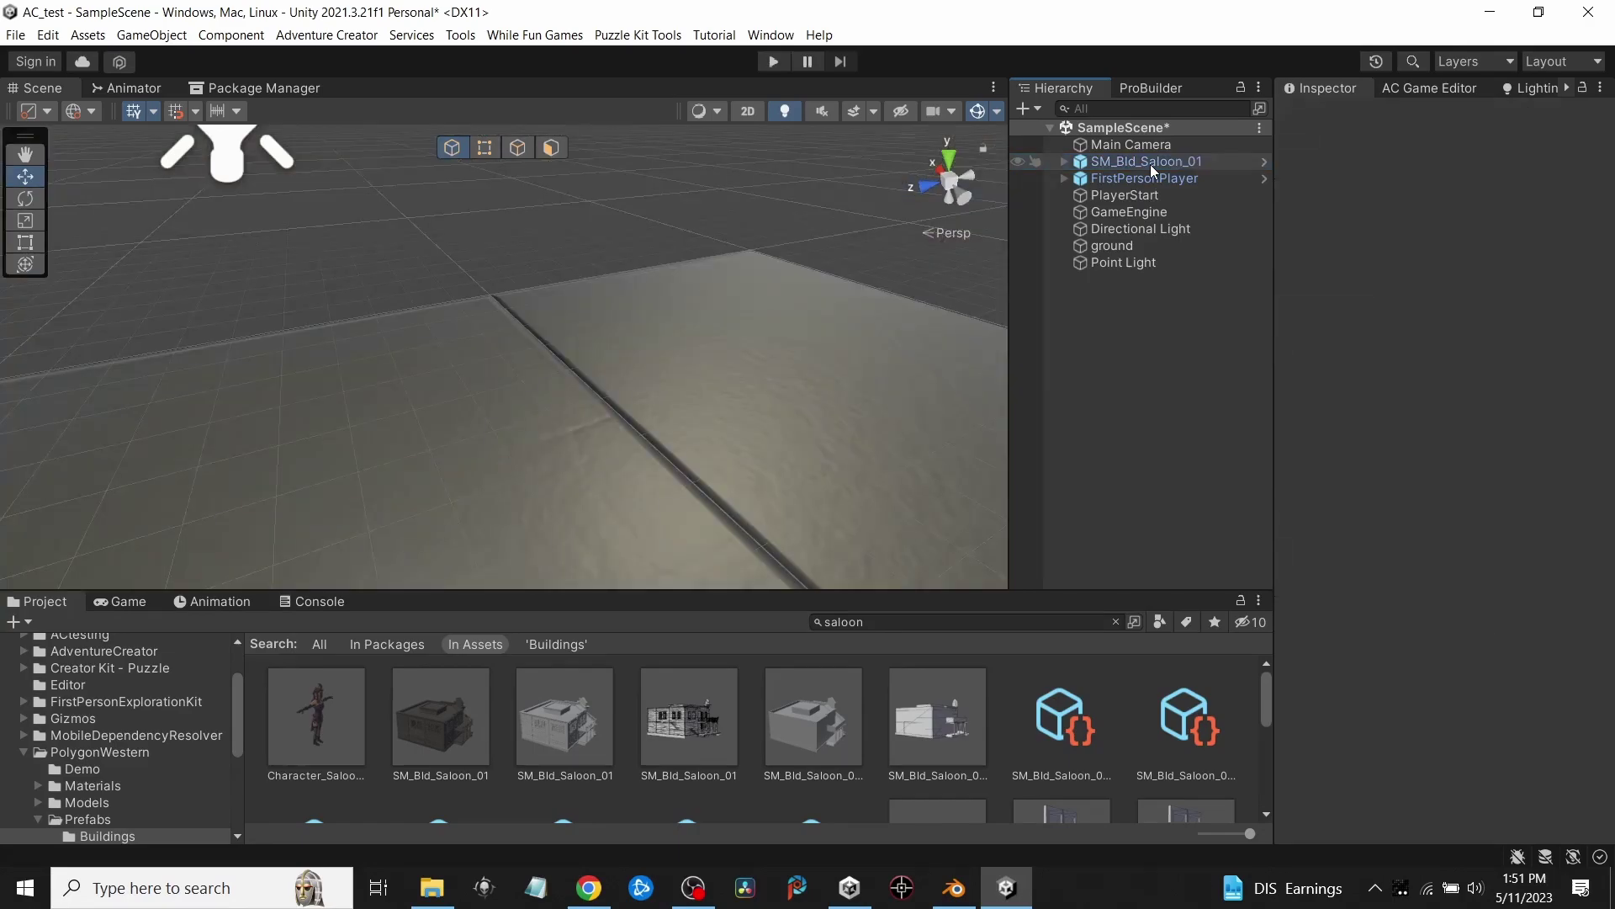
scroll(534, 417, down, 5)
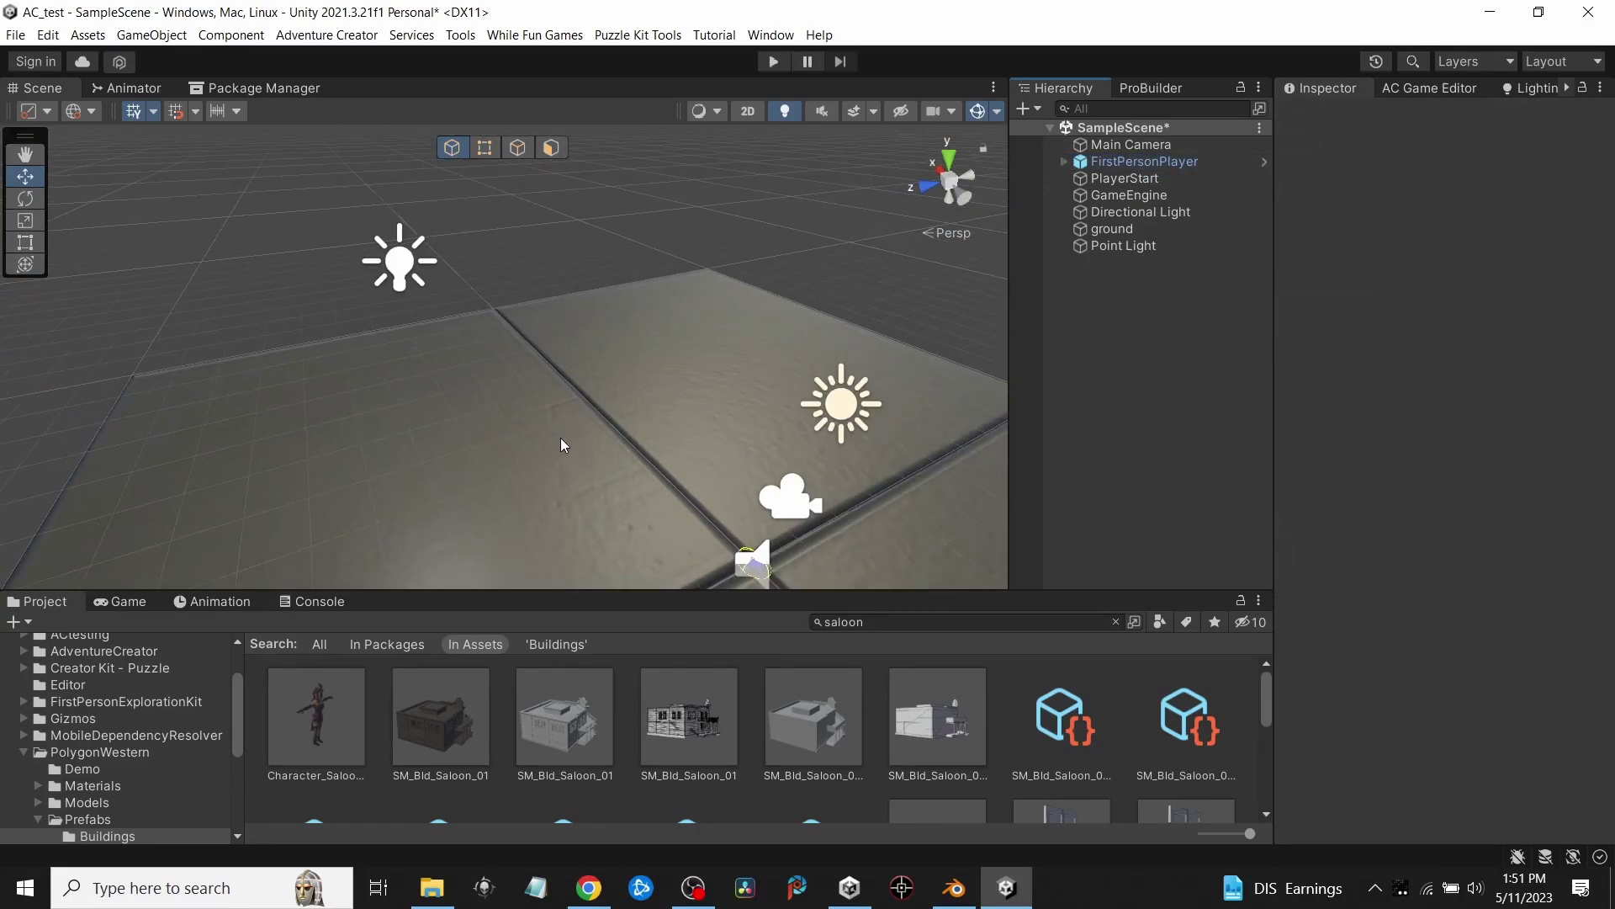
right_drag(557, 388, 717, 470)
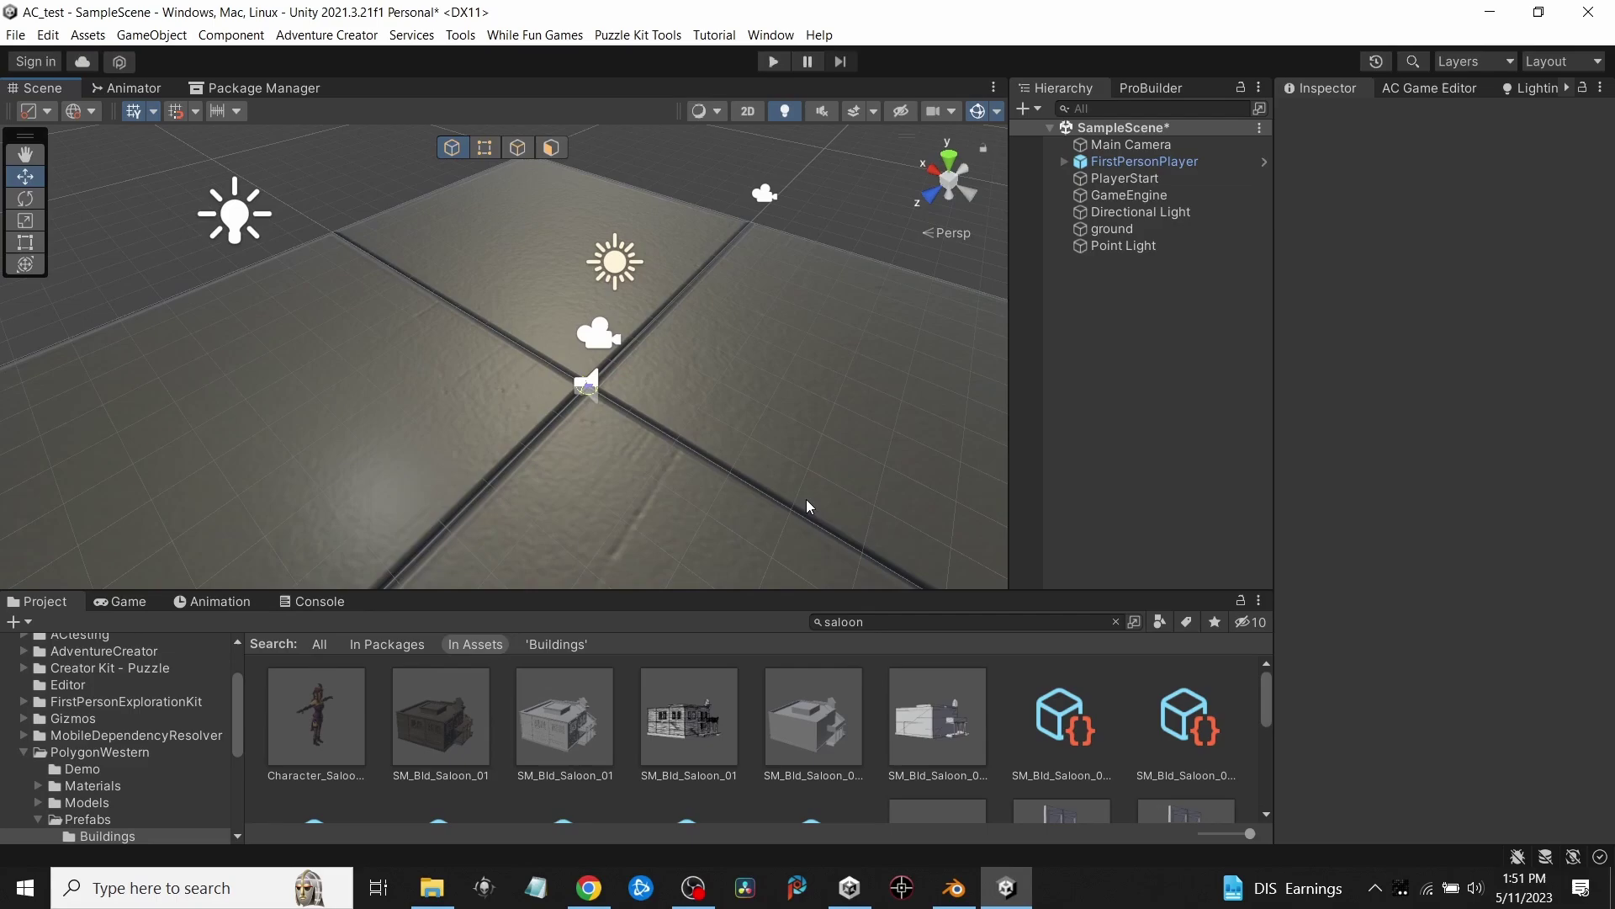
Step: Switch to Blender and import SM_Bld_Saloon_01.fbx from the PolygonWestern Models folder
click(962, 896)
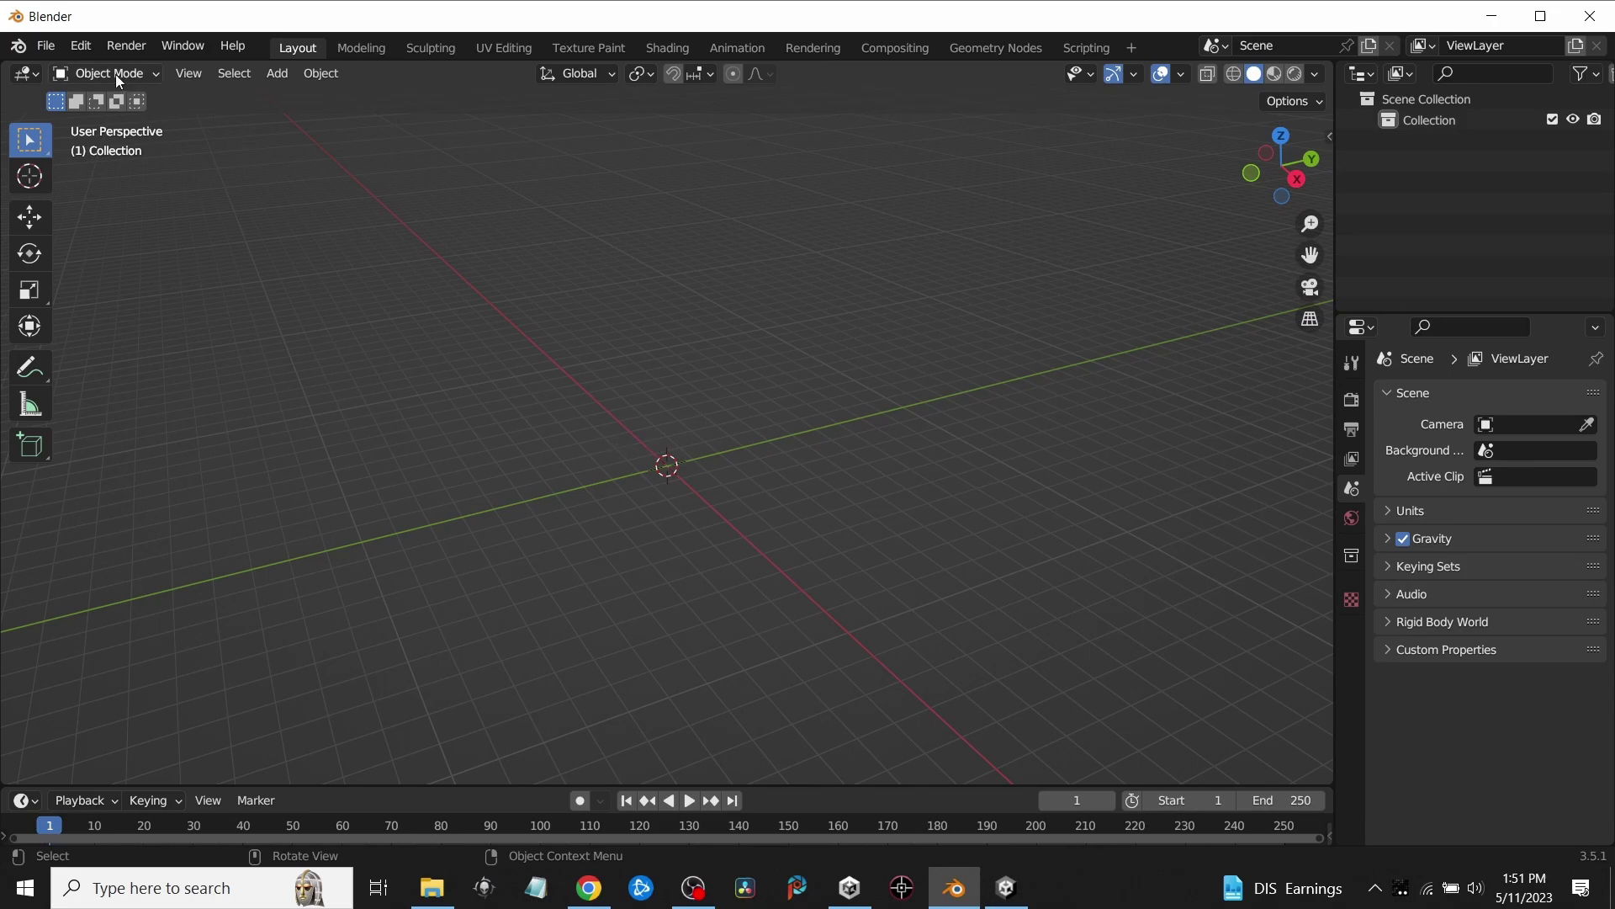
click(44, 48)
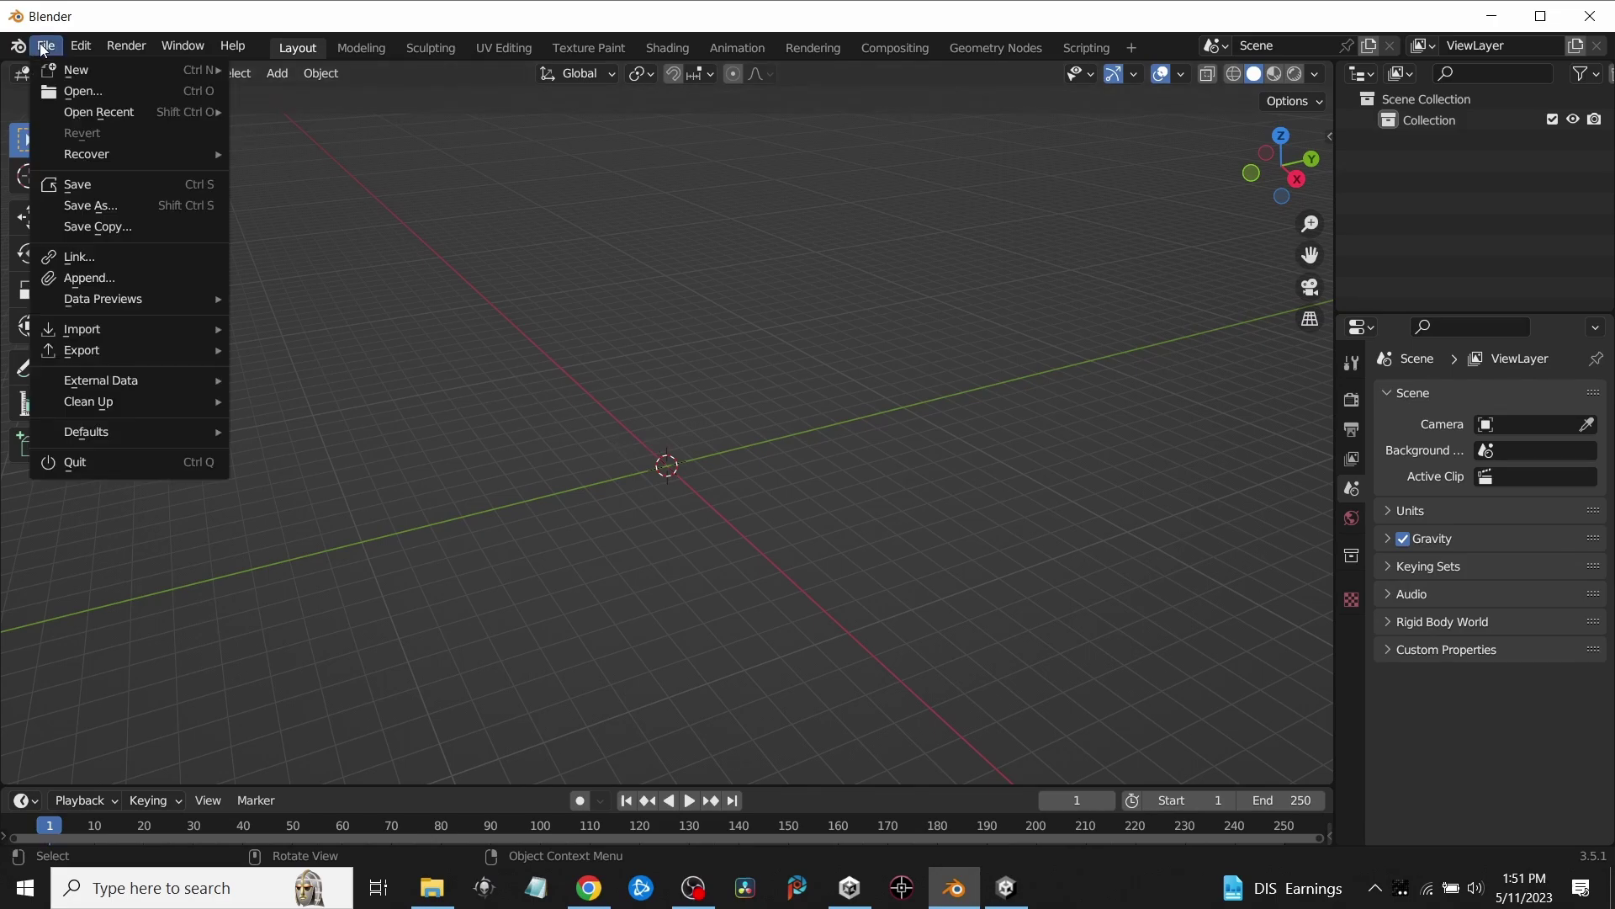
mouse_move(111, 335)
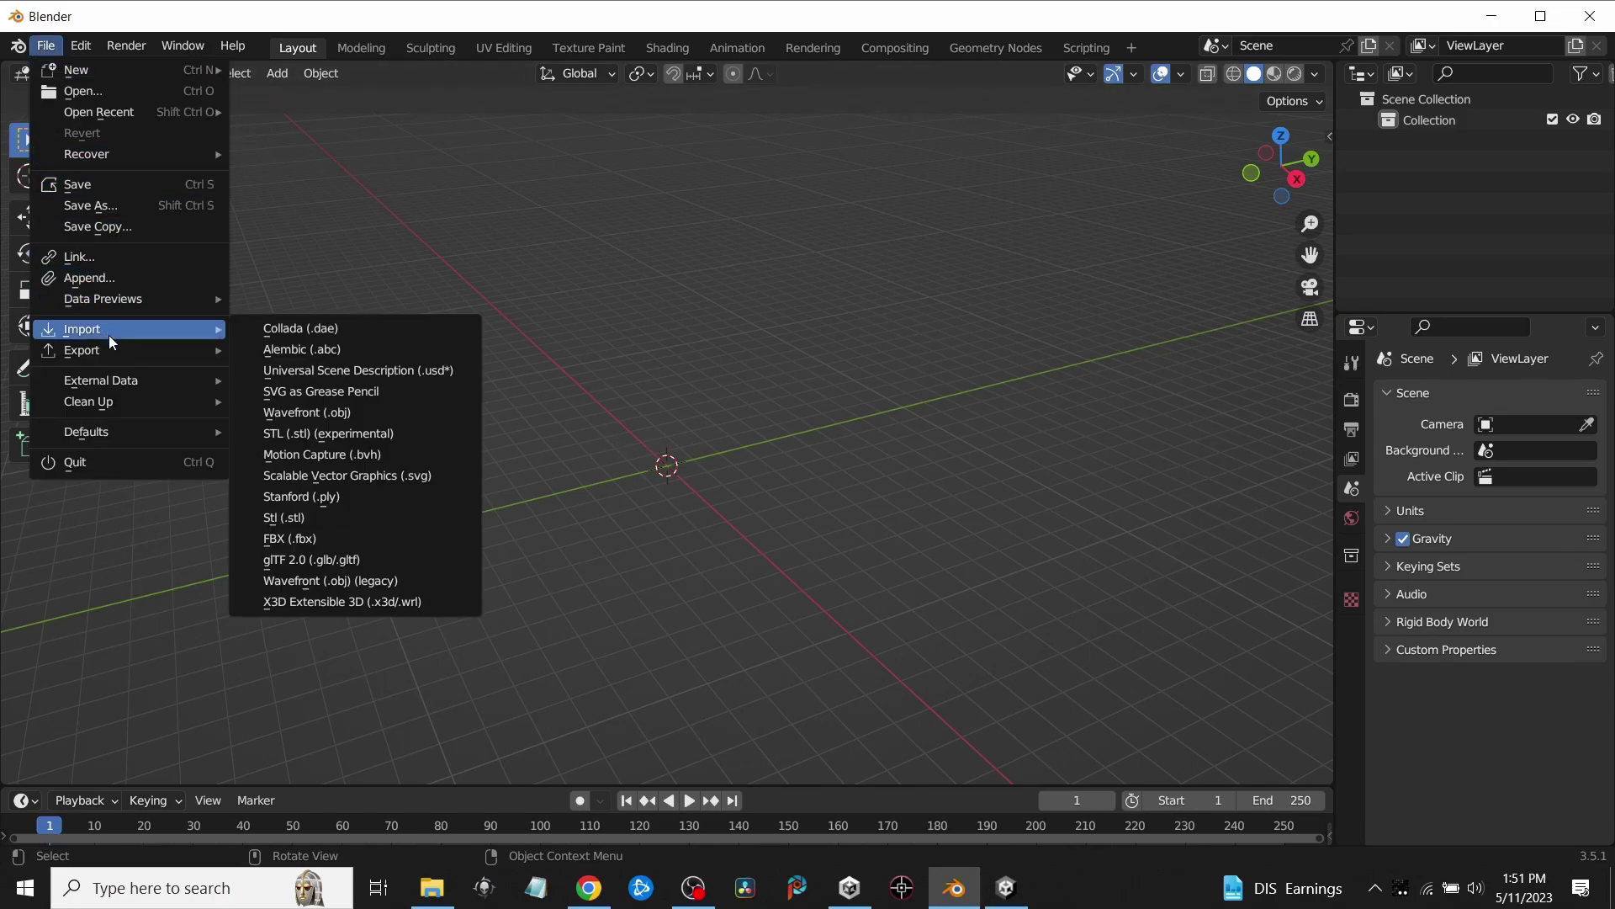
click(317, 539)
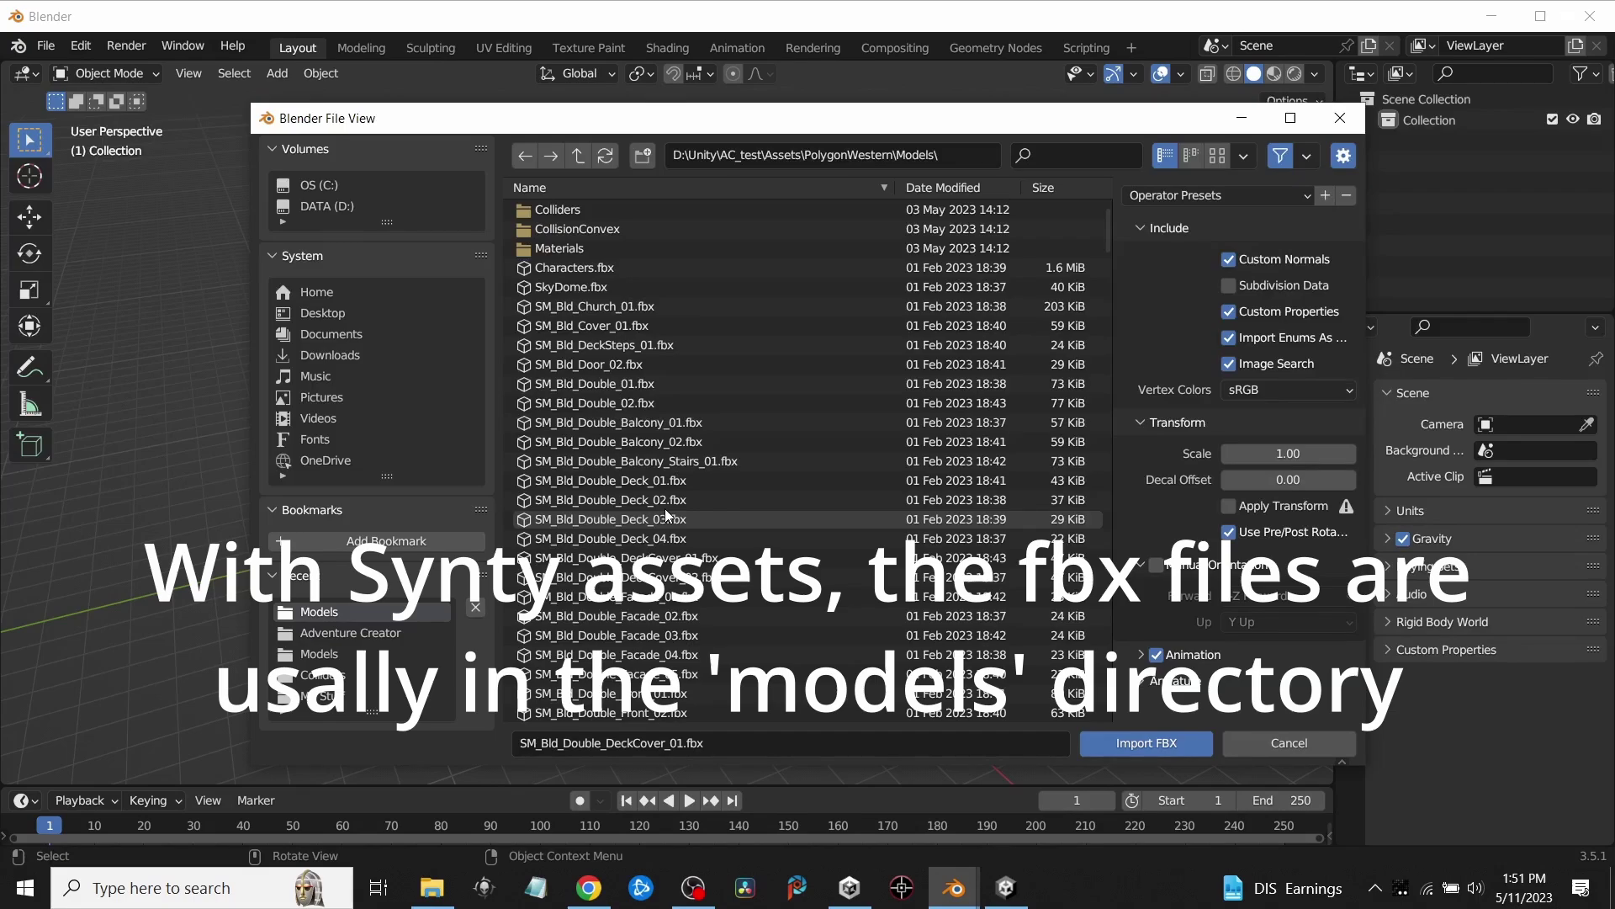
scroll(666, 509, down, 5)
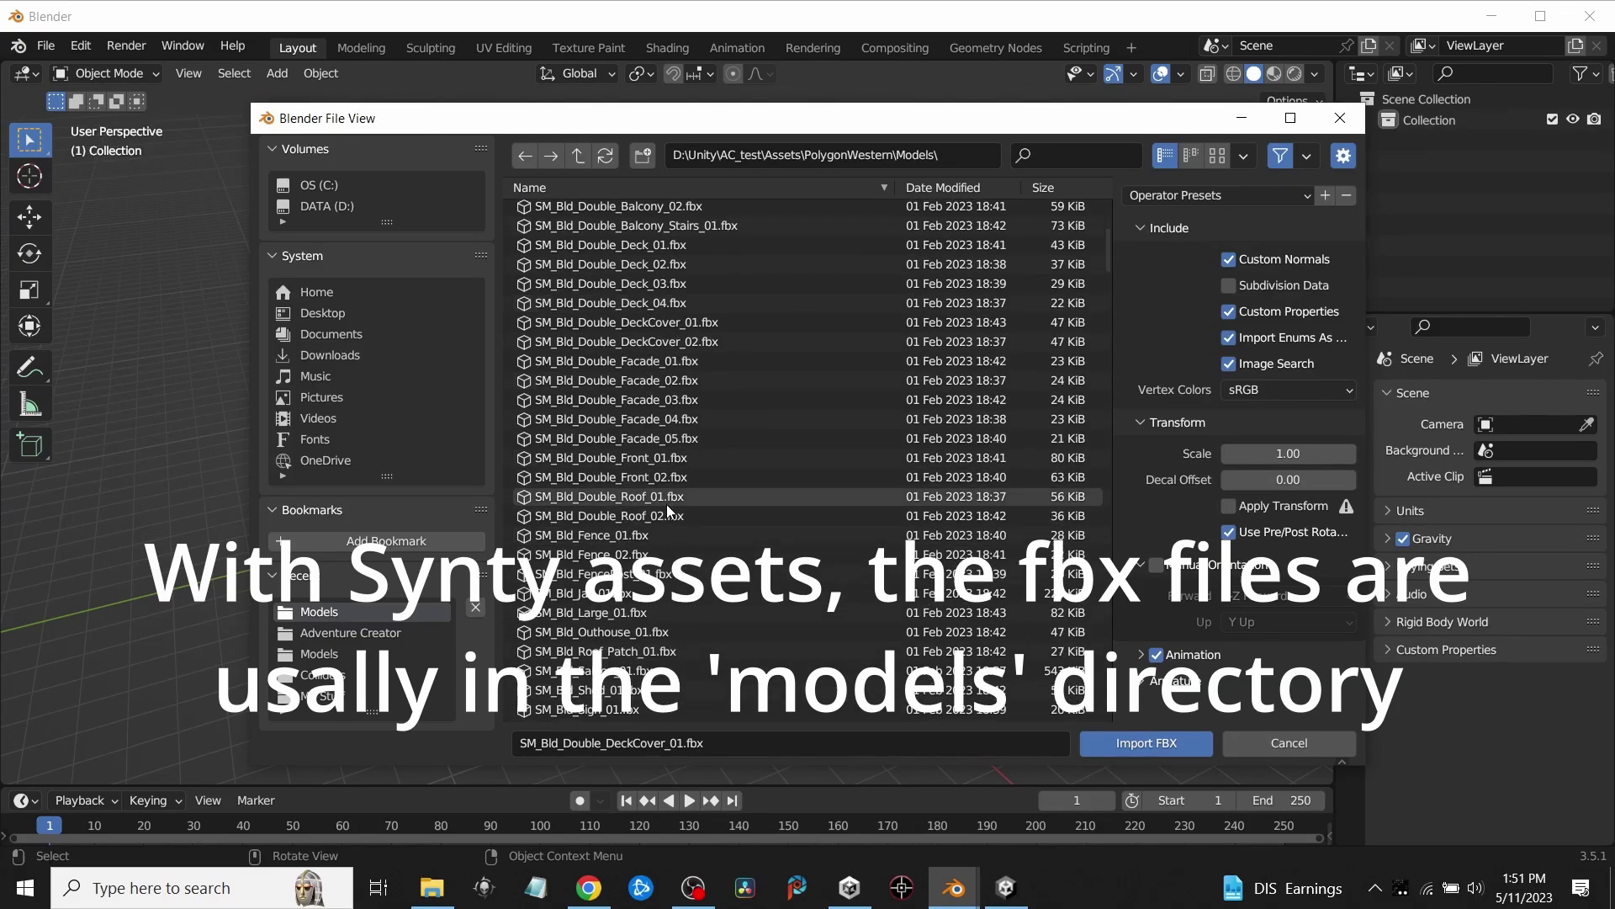
scroll(669, 509, down, 2)
click(607, 638)
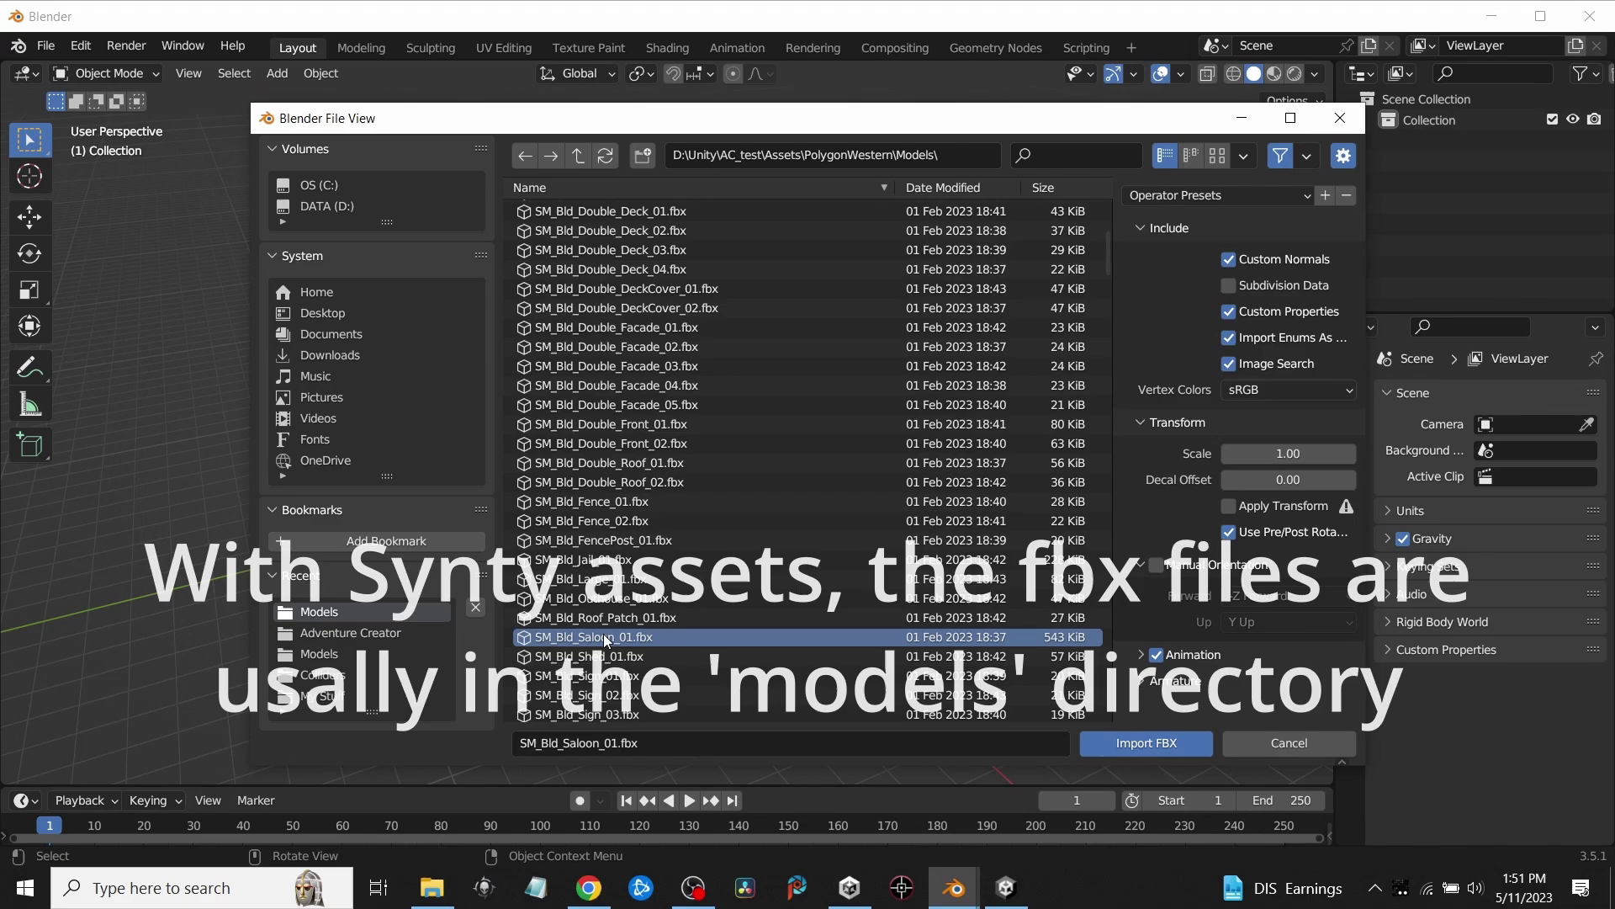
double_click(608, 638)
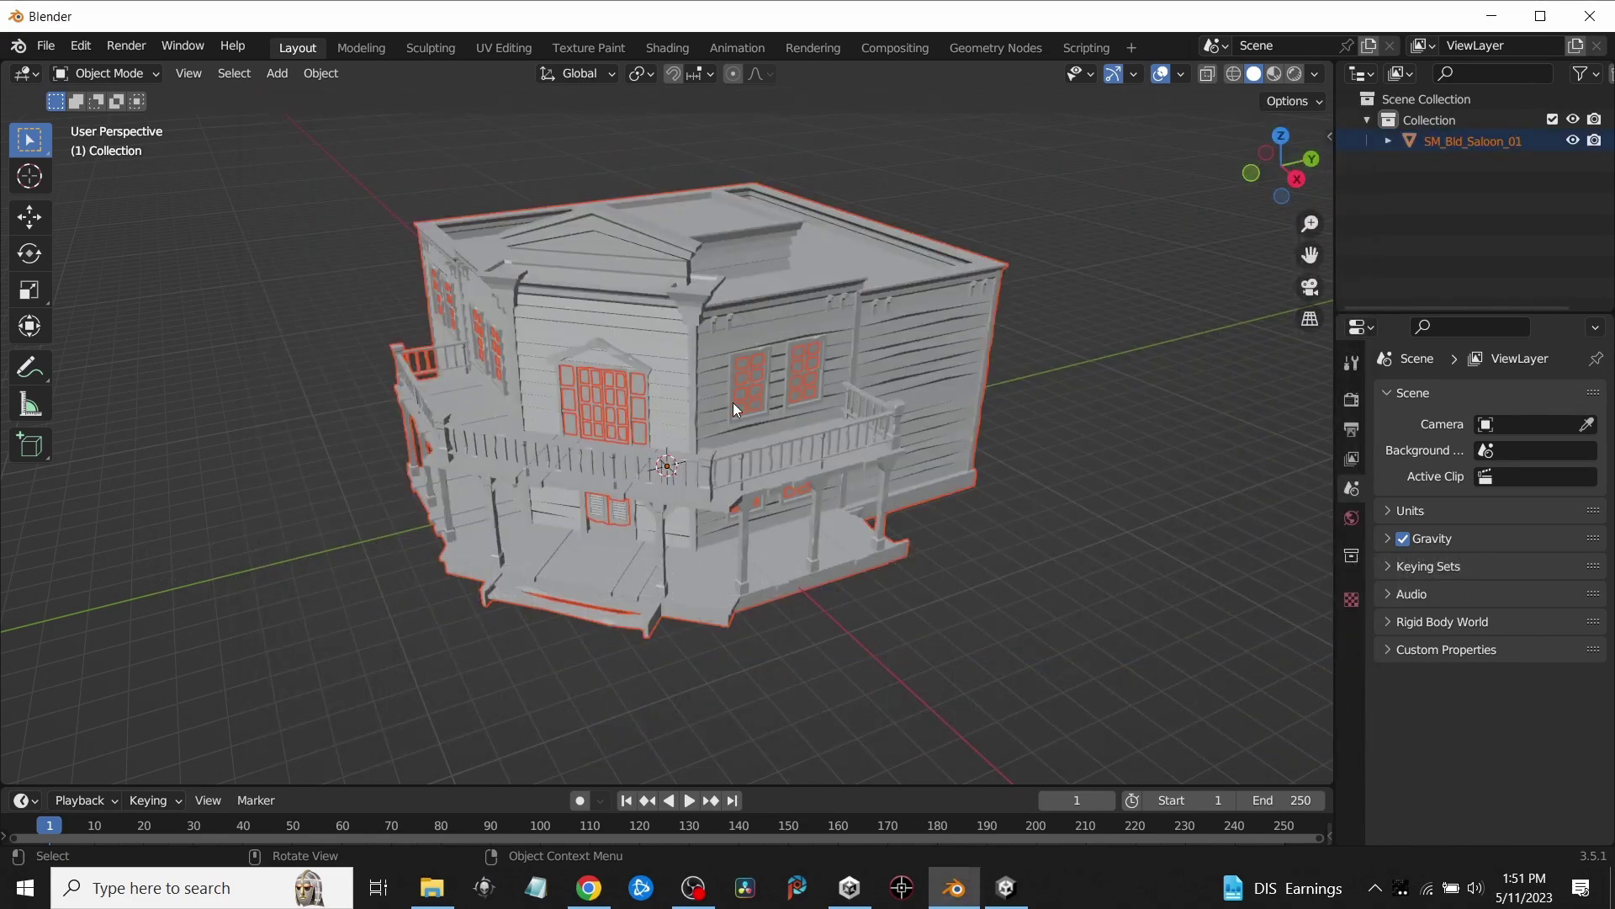
Step: Separate the entire saloon mesh by loose parts in Edit Mode
scroll(730, 409, up, 1)
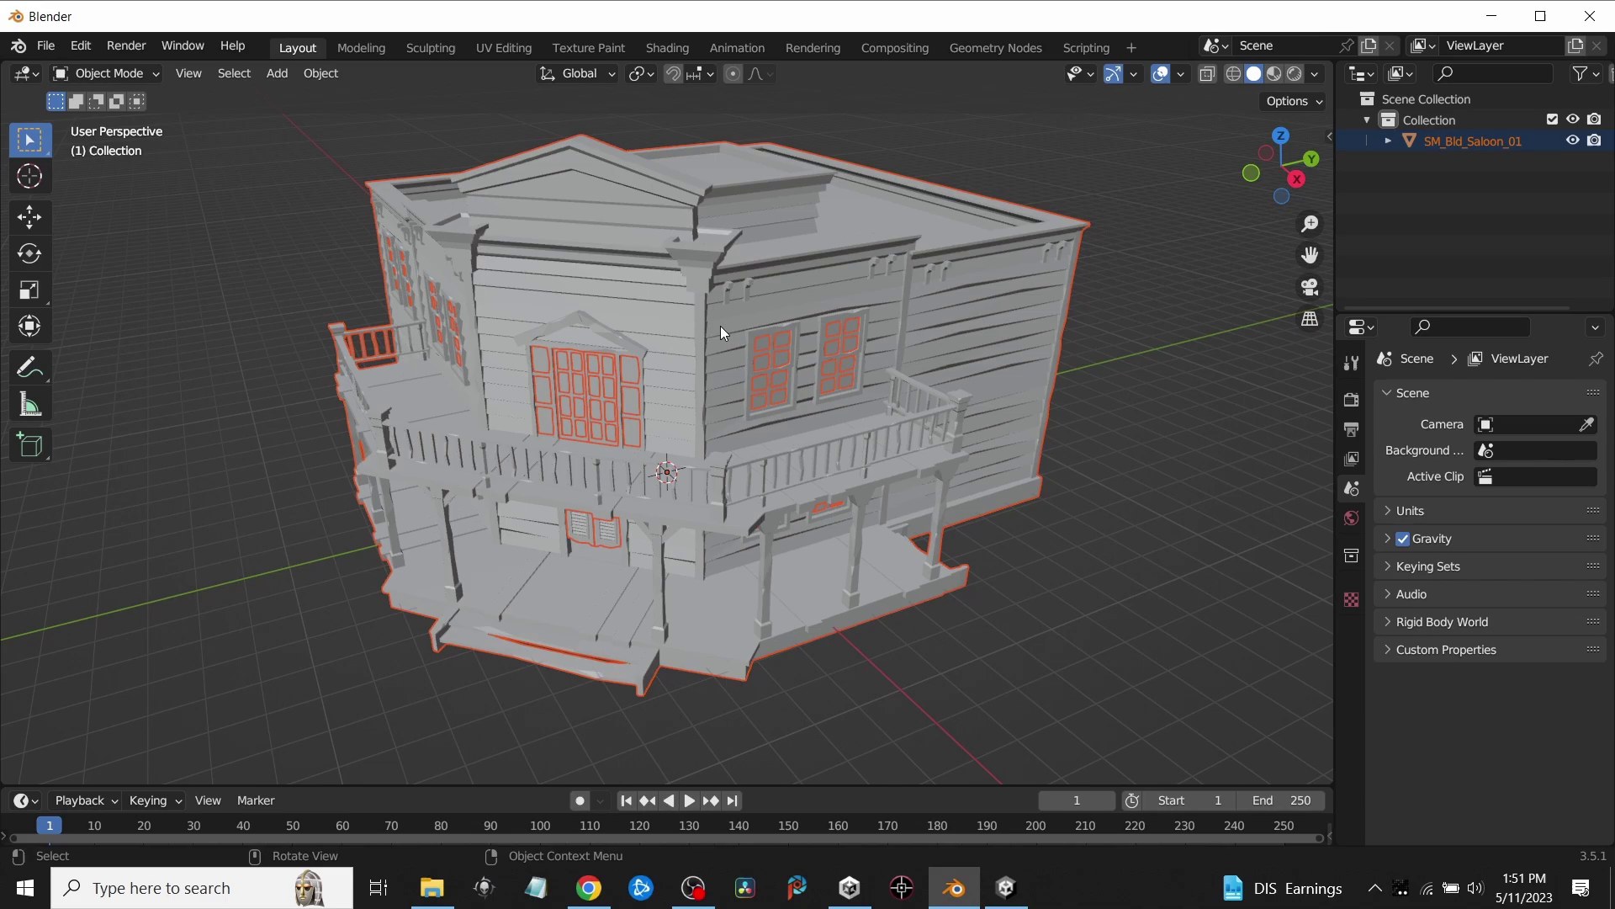
click(669, 304)
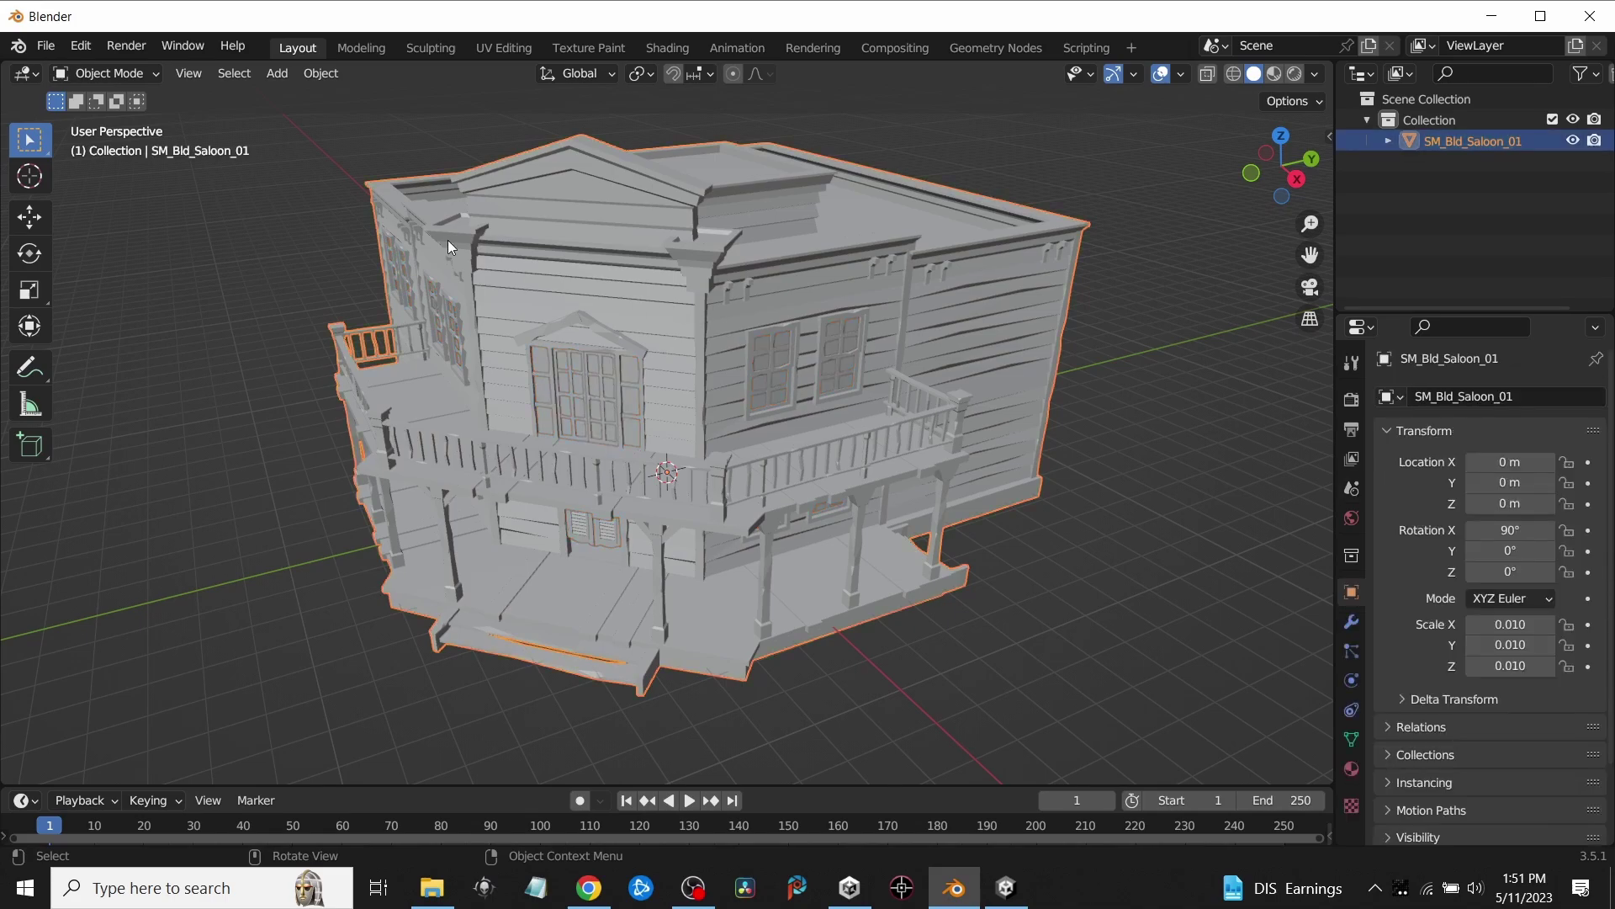
click(158, 74)
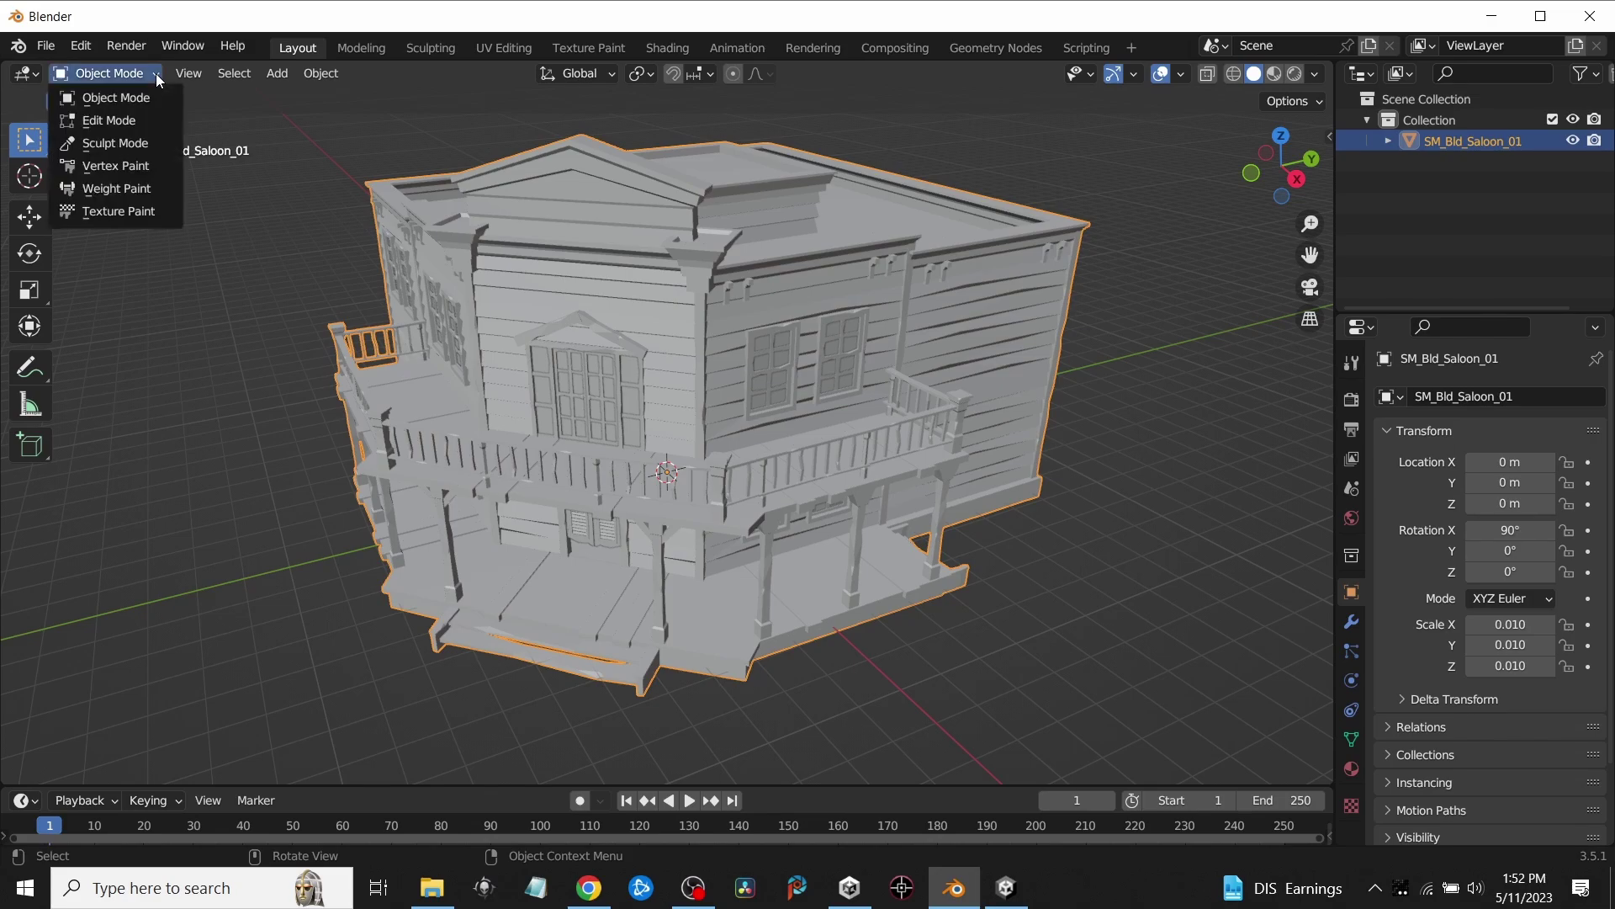
click(124, 122)
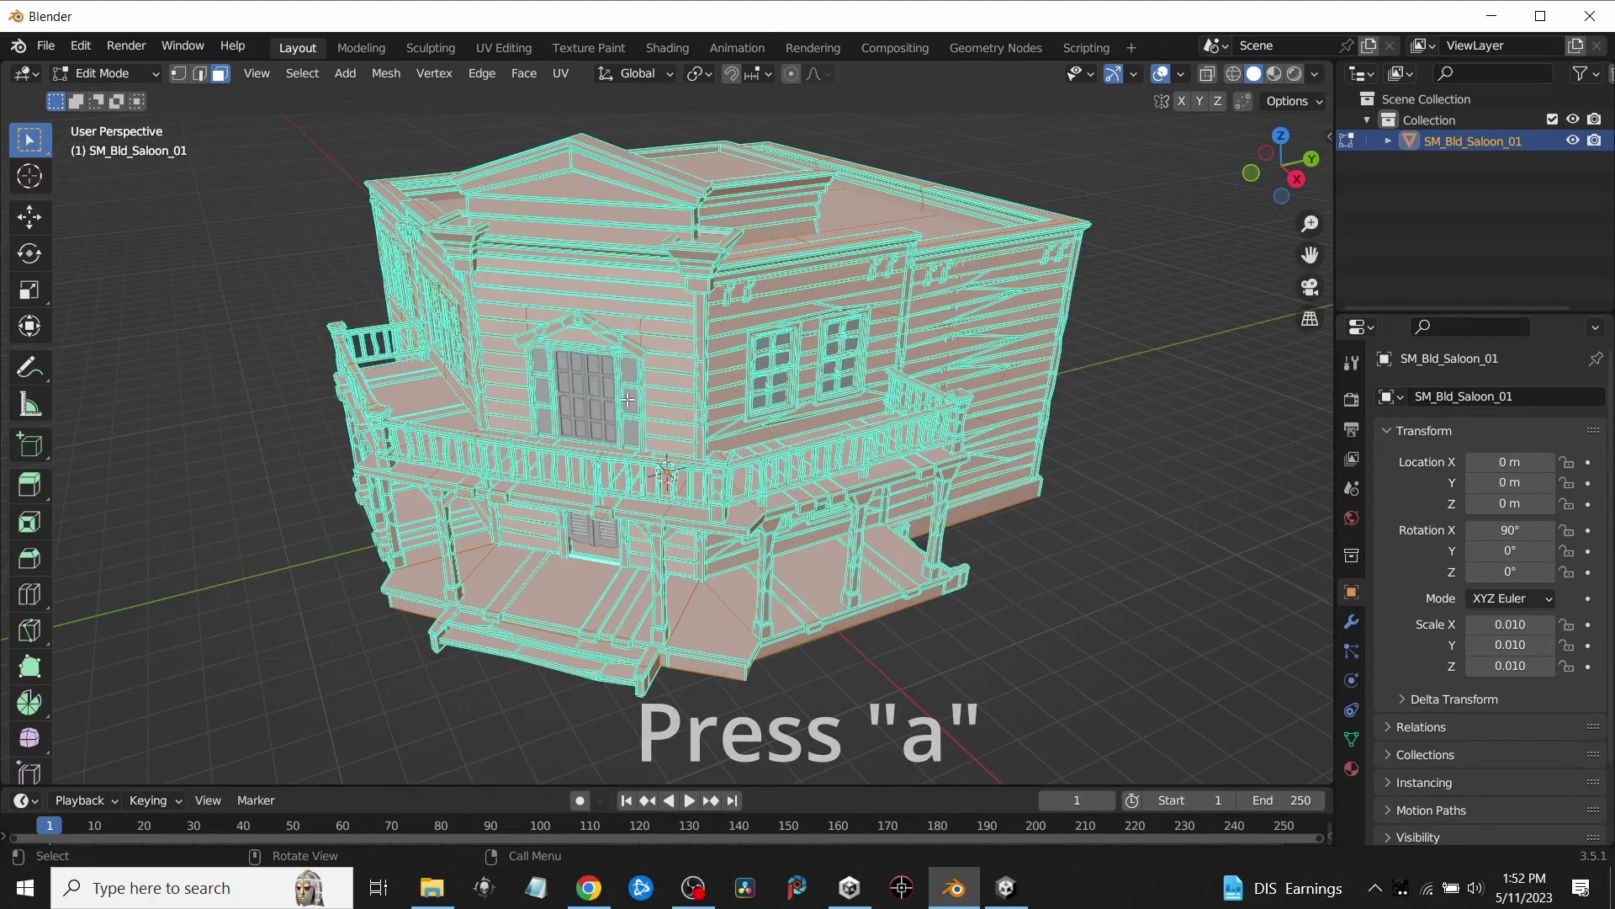
key(p)
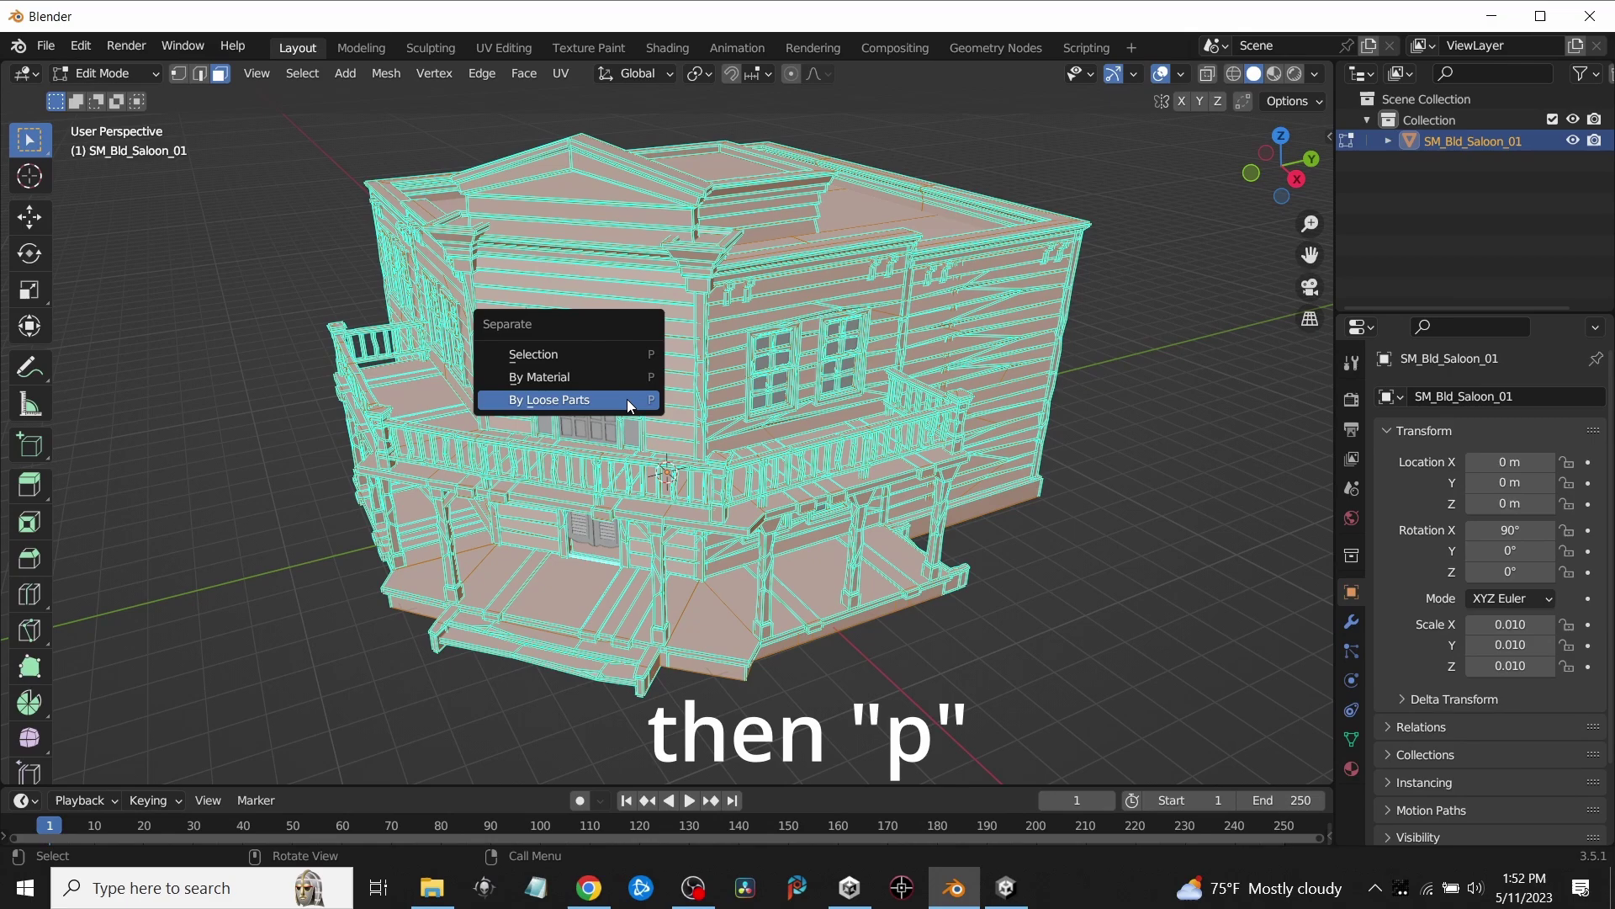
click(559, 402)
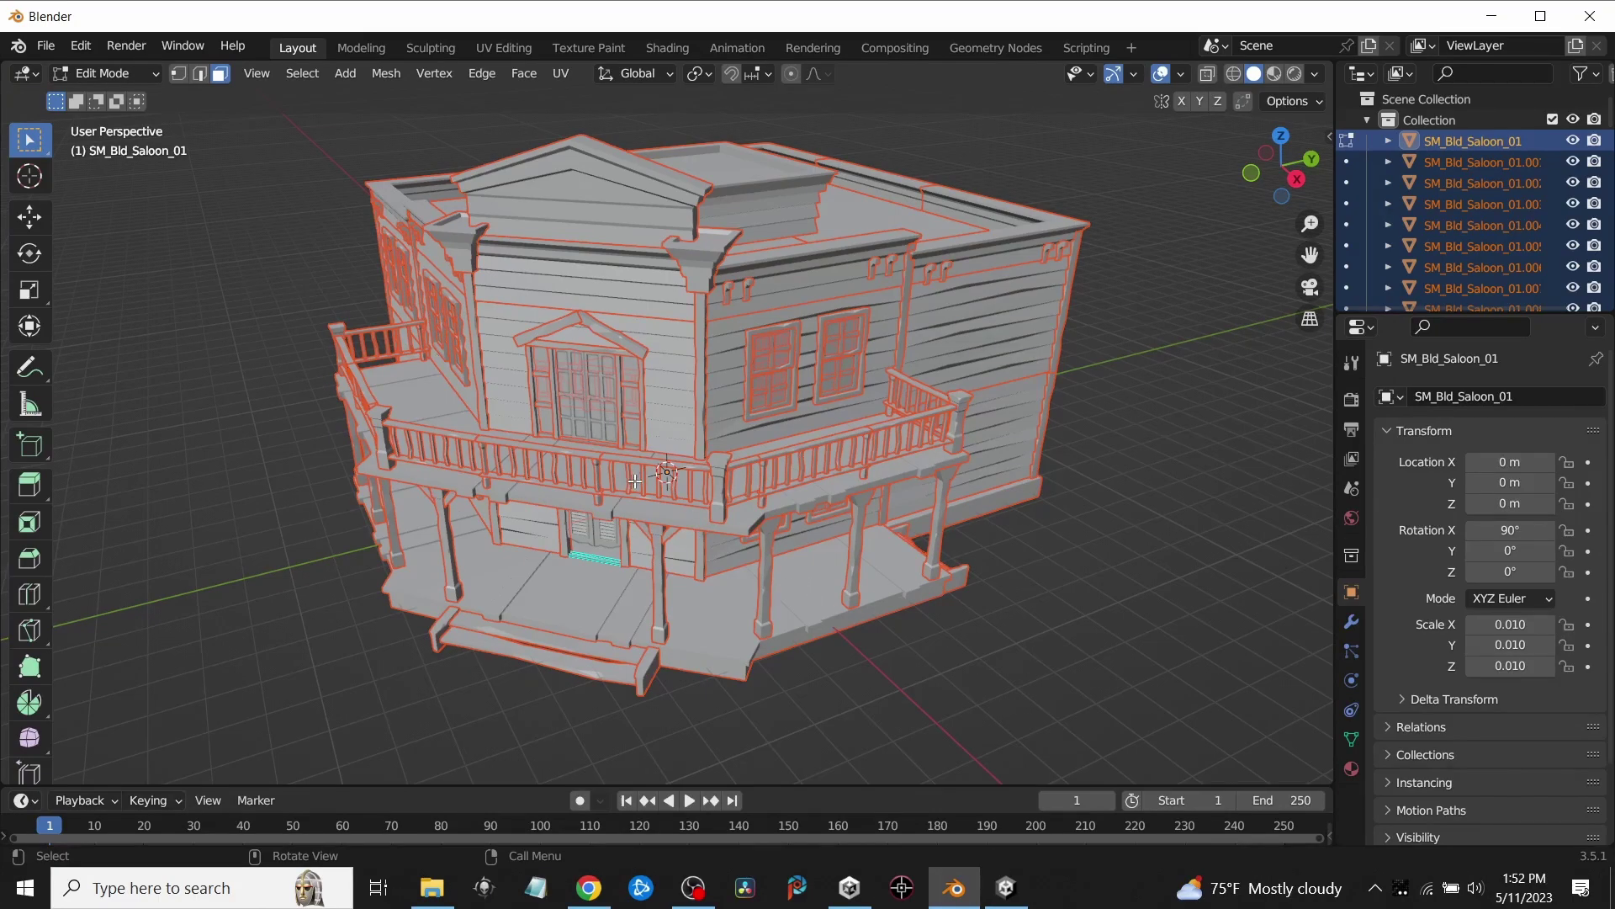
Step: Export the separated saloon in FBX format as saloon02.fbx to the PolygonWestern Models folder
click(53, 51)
mouse_move(143, 360)
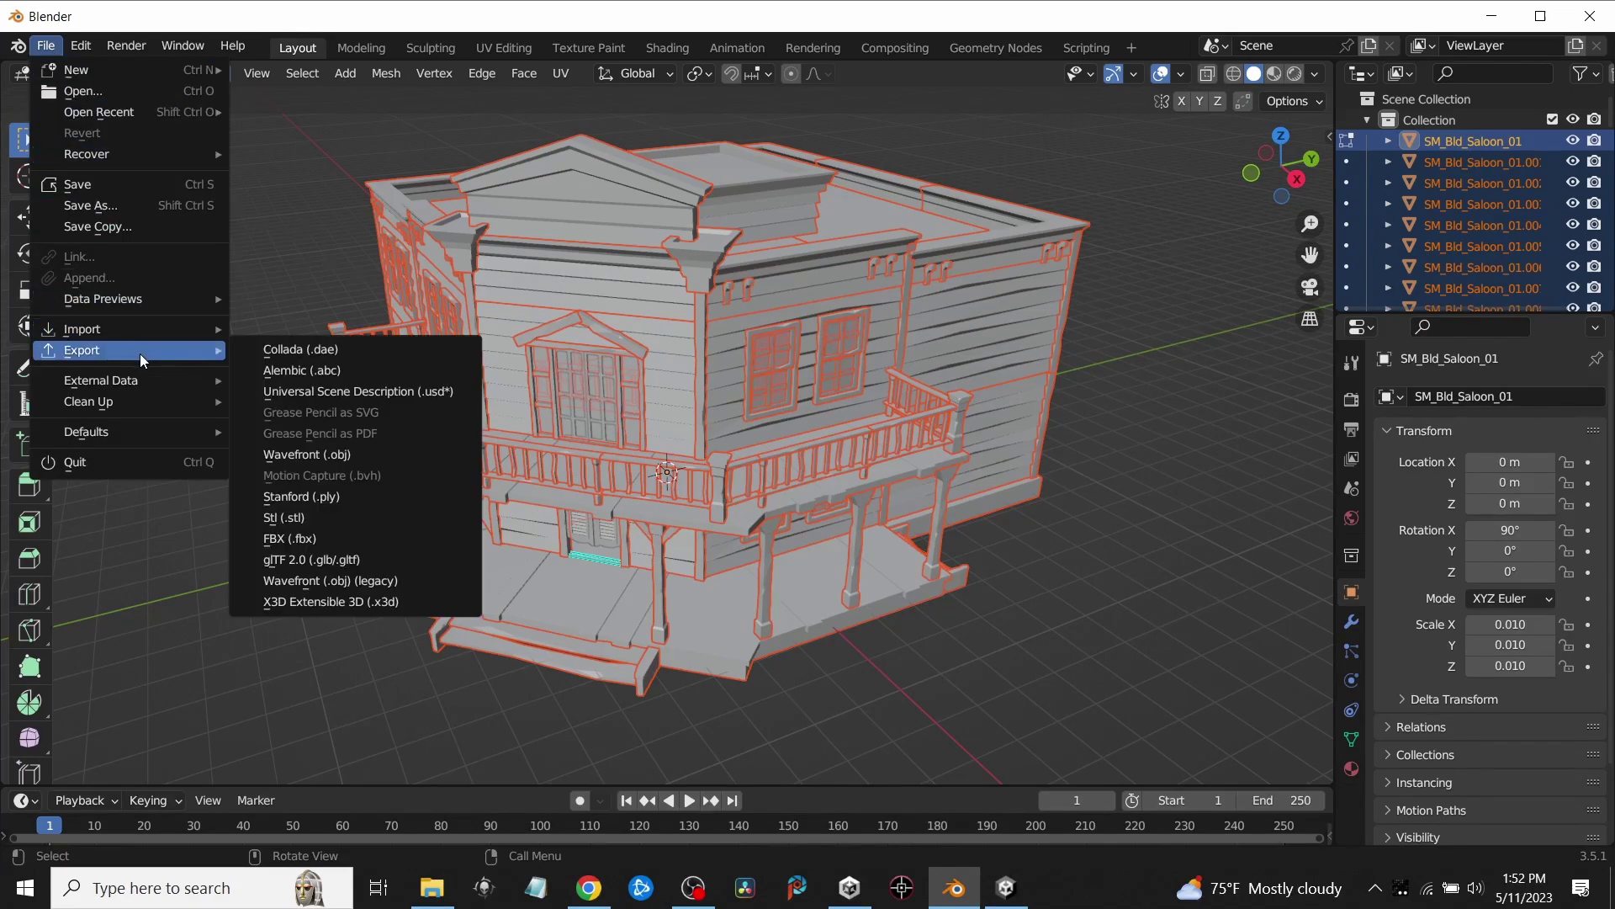
click(319, 542)
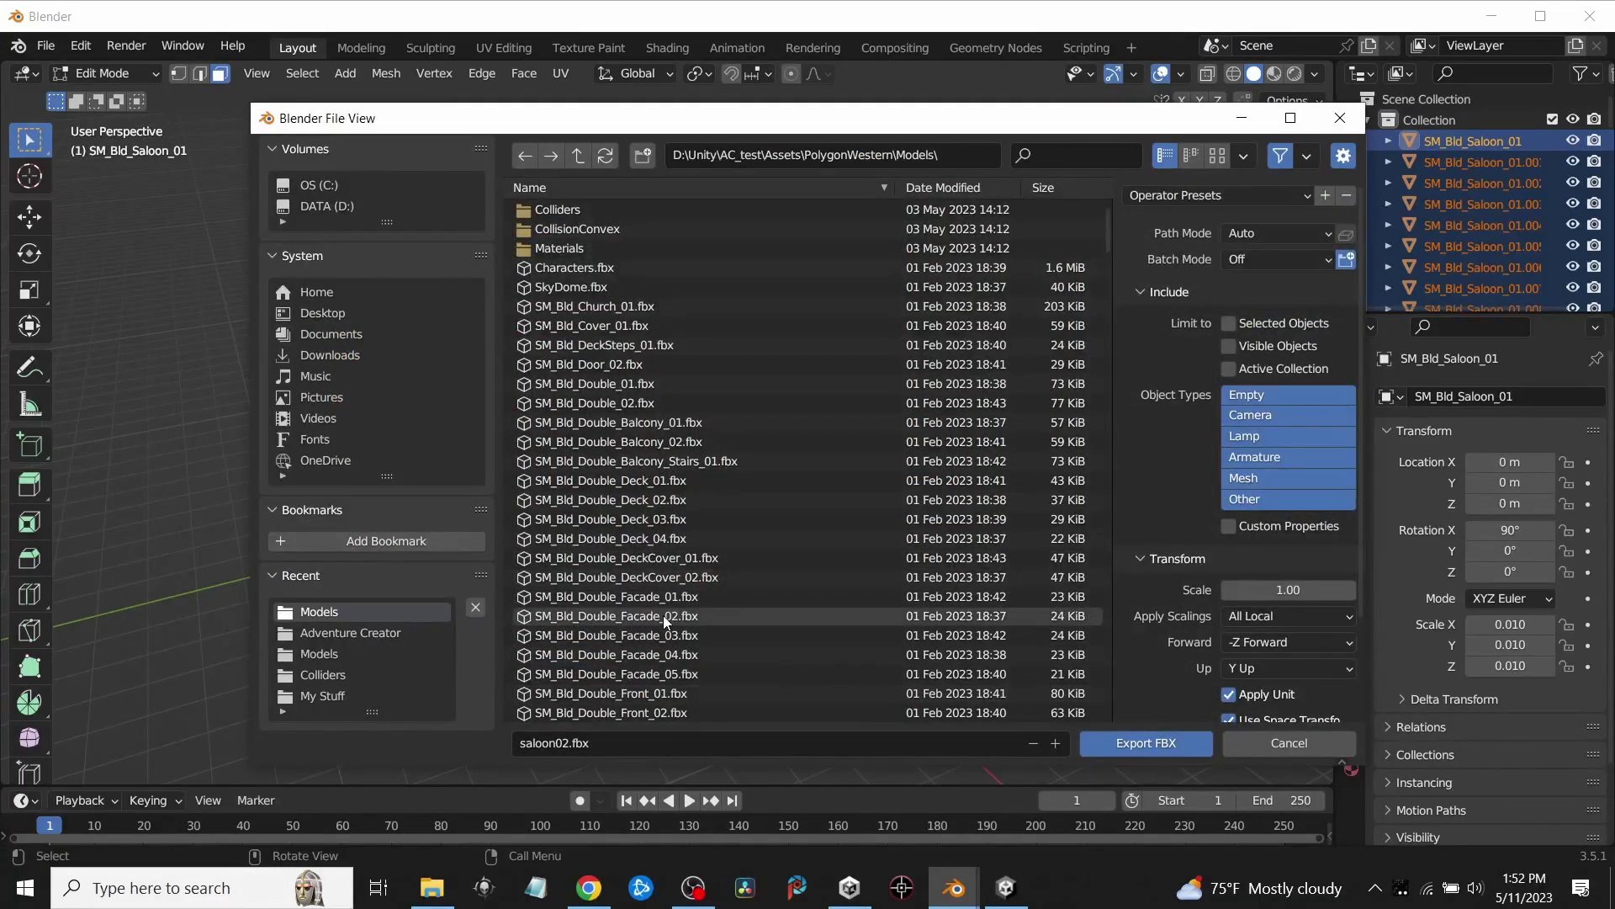
click(612, 745)
click(613, 743)
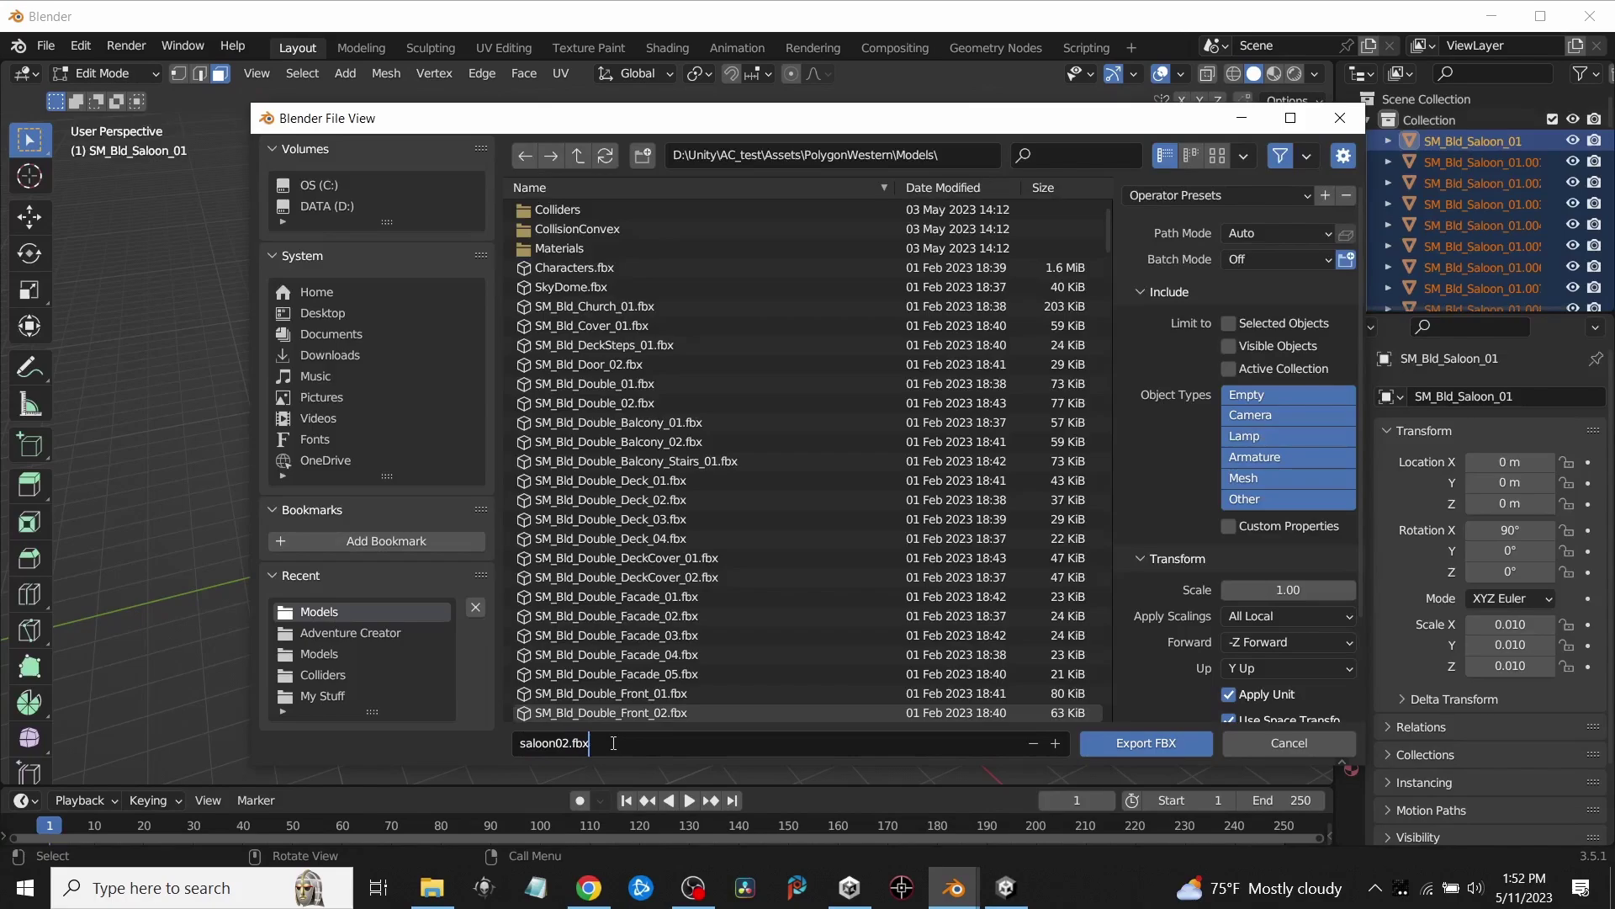
key(BackSpace)
key(BackSpace)
key(BackSpace)
key(BackSpace)
click(1154, 744)
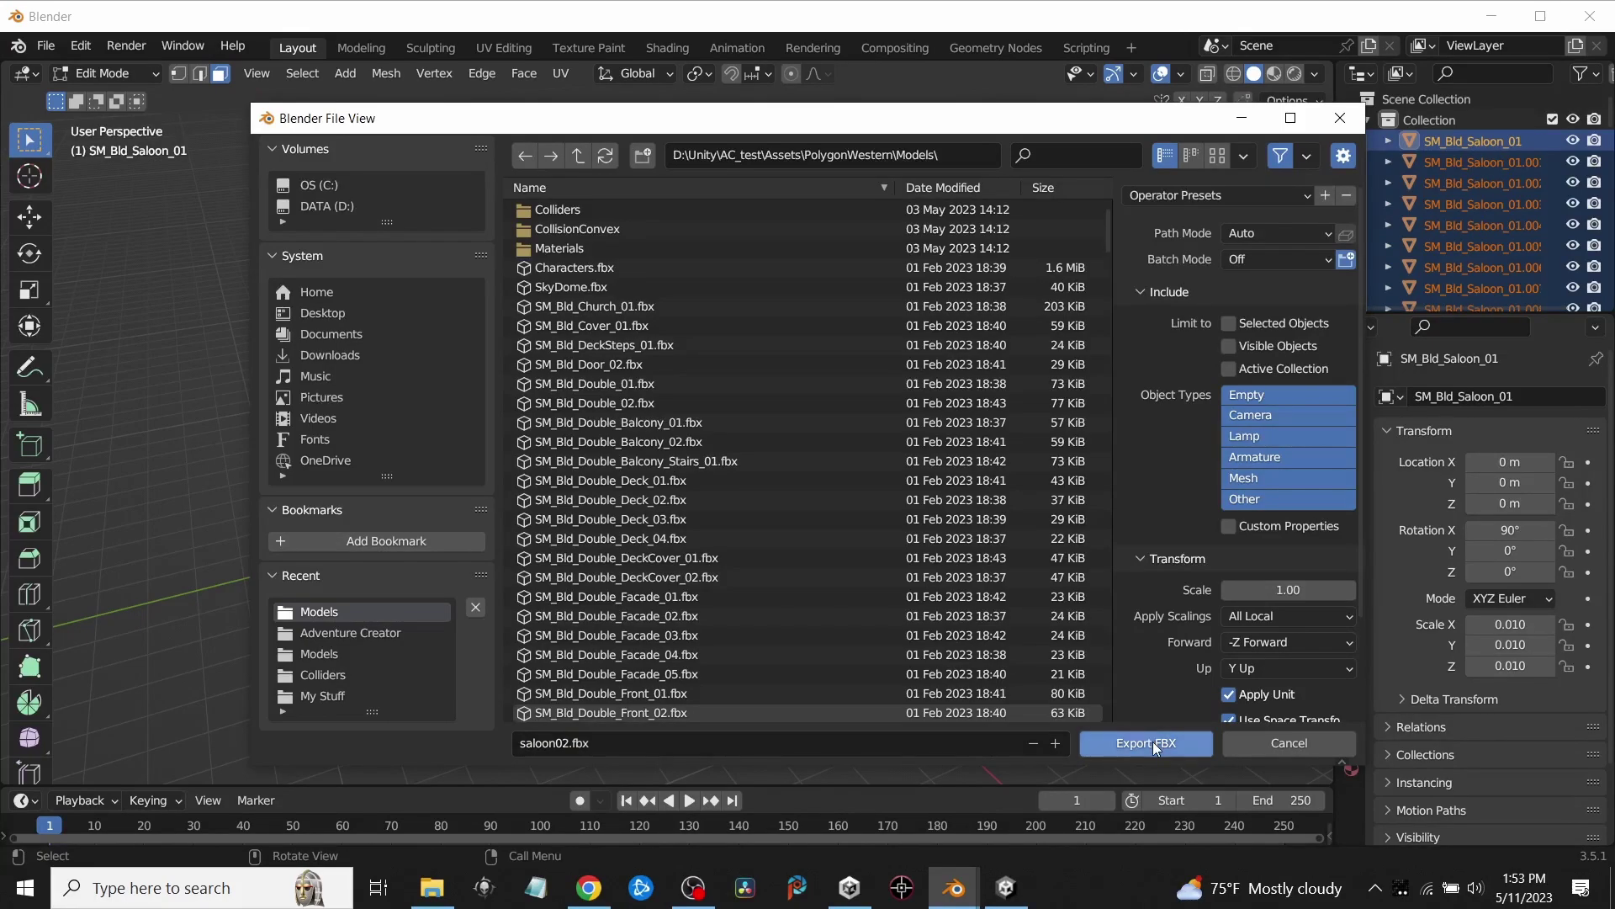
click(1156, 744)
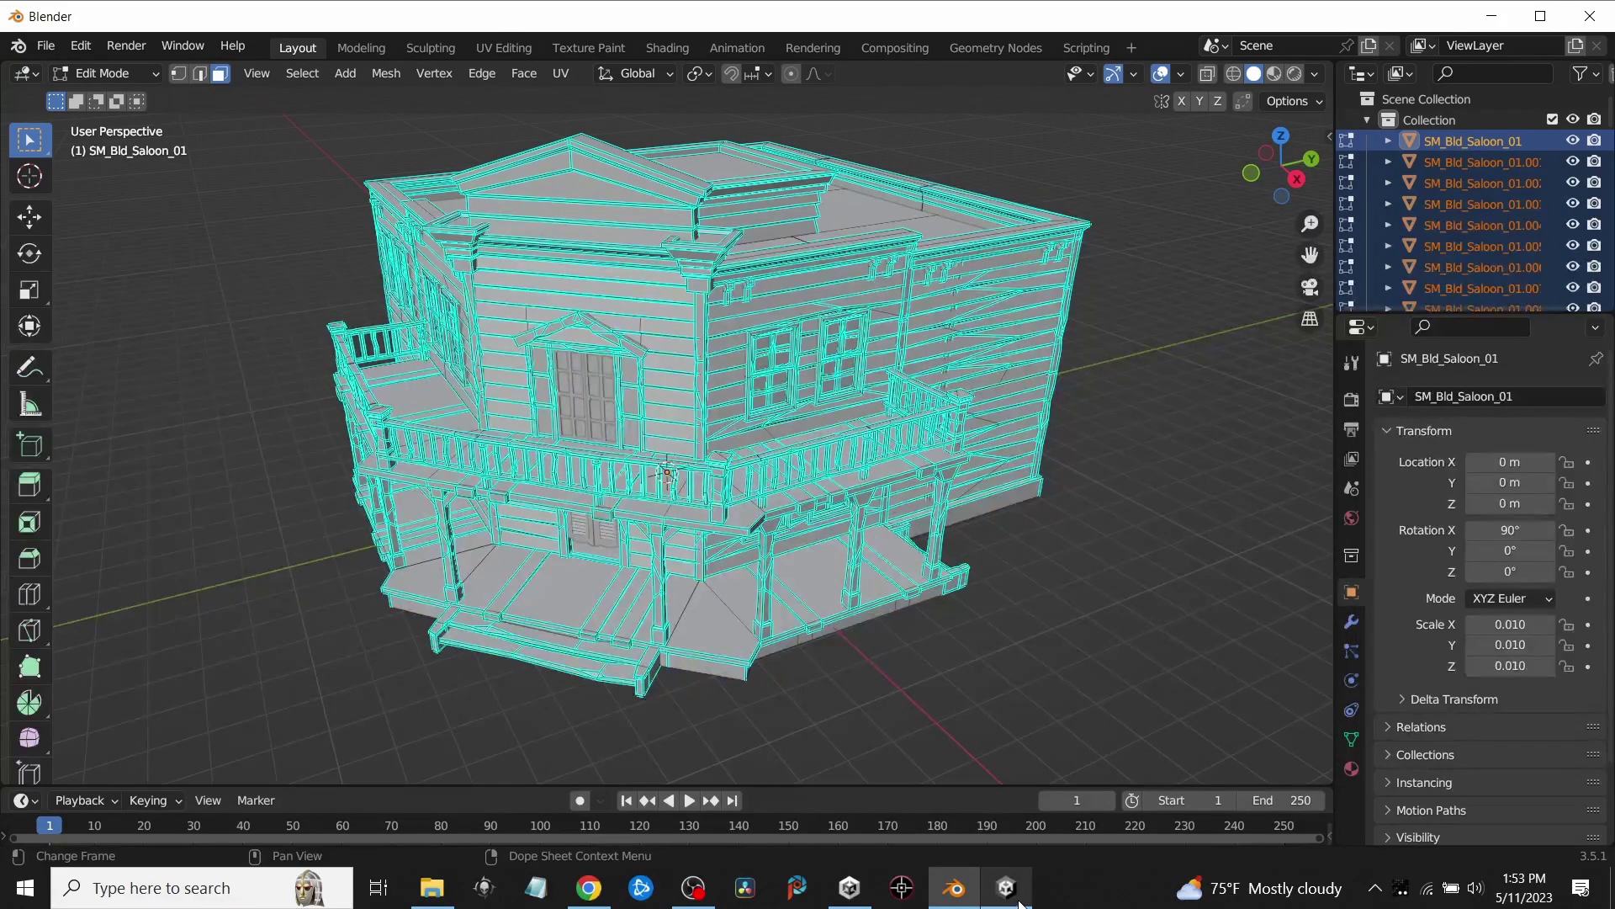
Step: Switch back to Unity and place the saloon02 model in the scene
click(1007, 888)
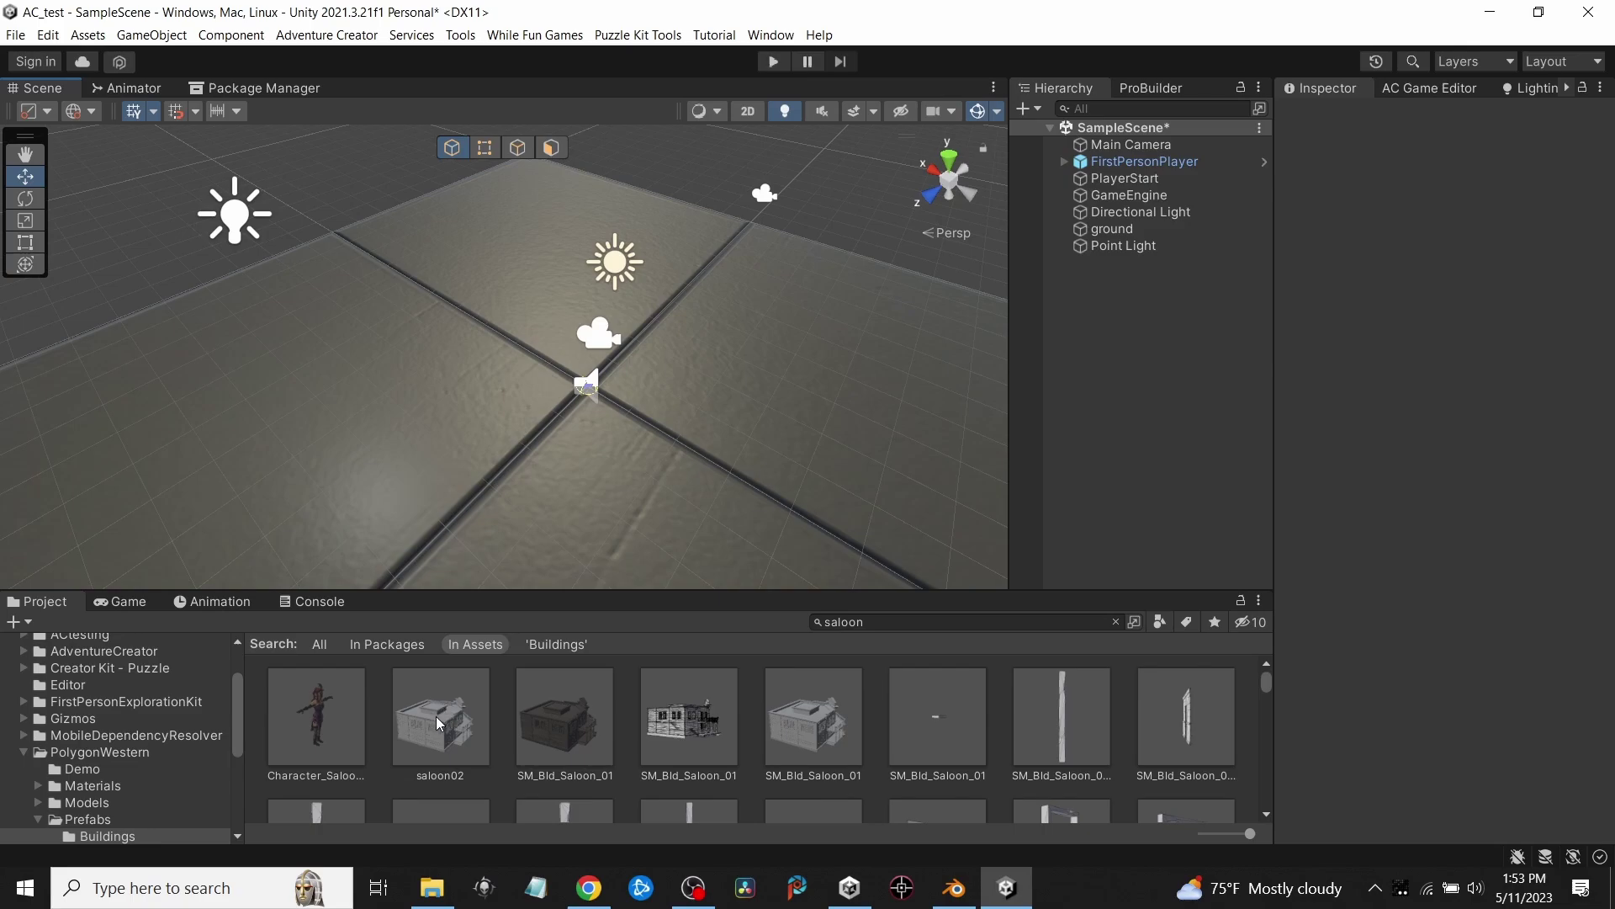
drag(438, 724, 530, 271)
scroll(741, 446, down, 5)
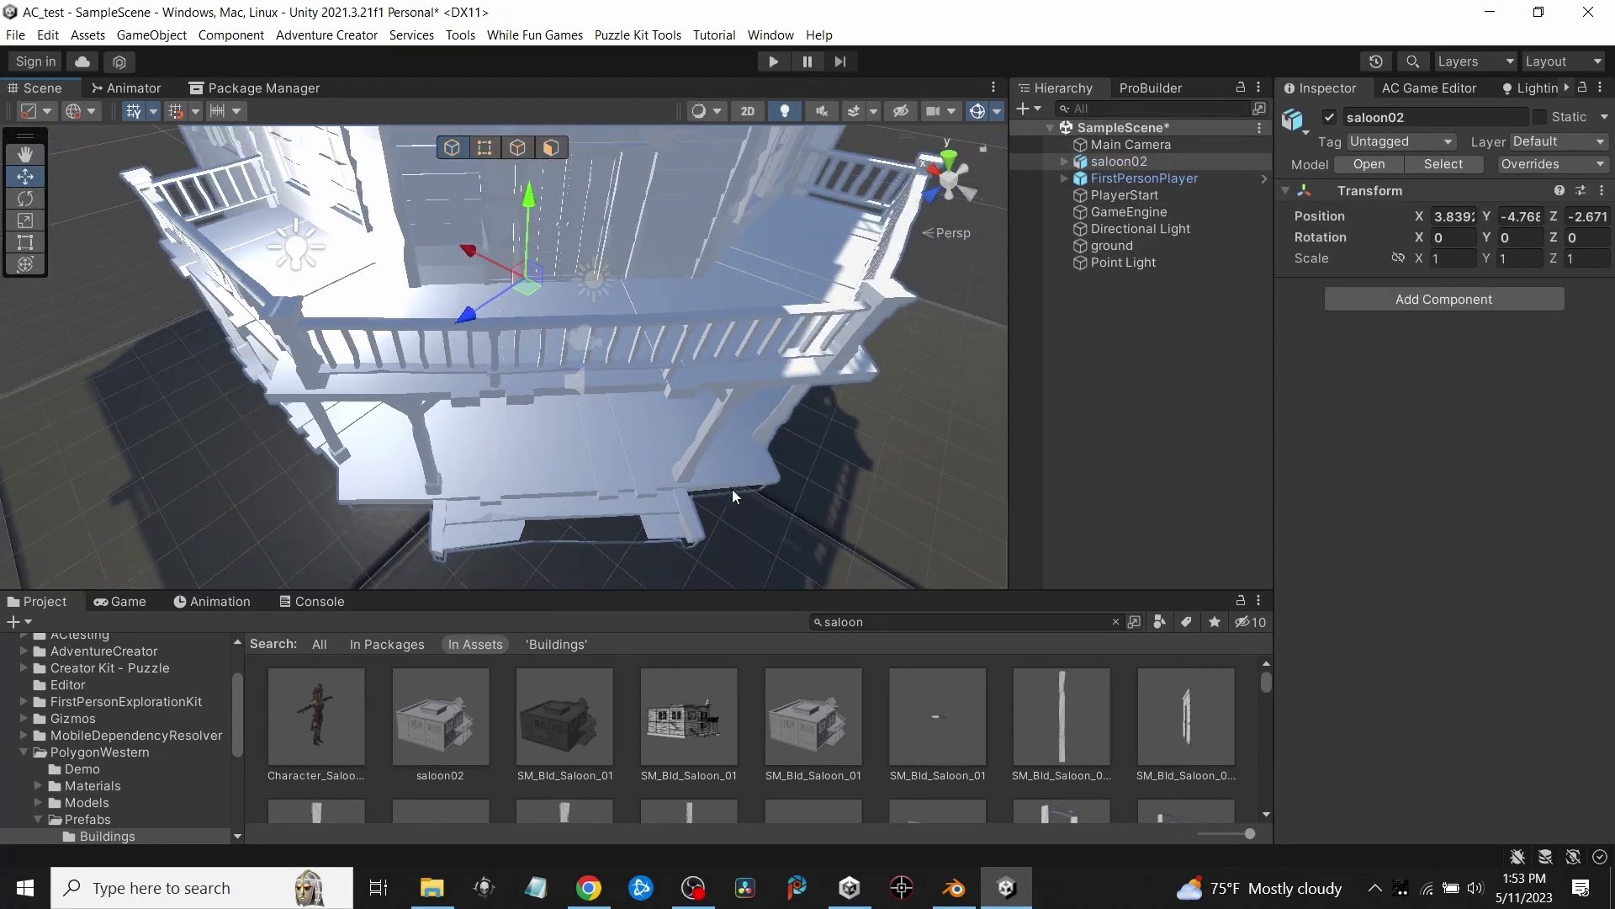
Step: Select a porch post and a balcony rail of saloon02 and examine its individual parts in the object hierarchy
click(702, 446)
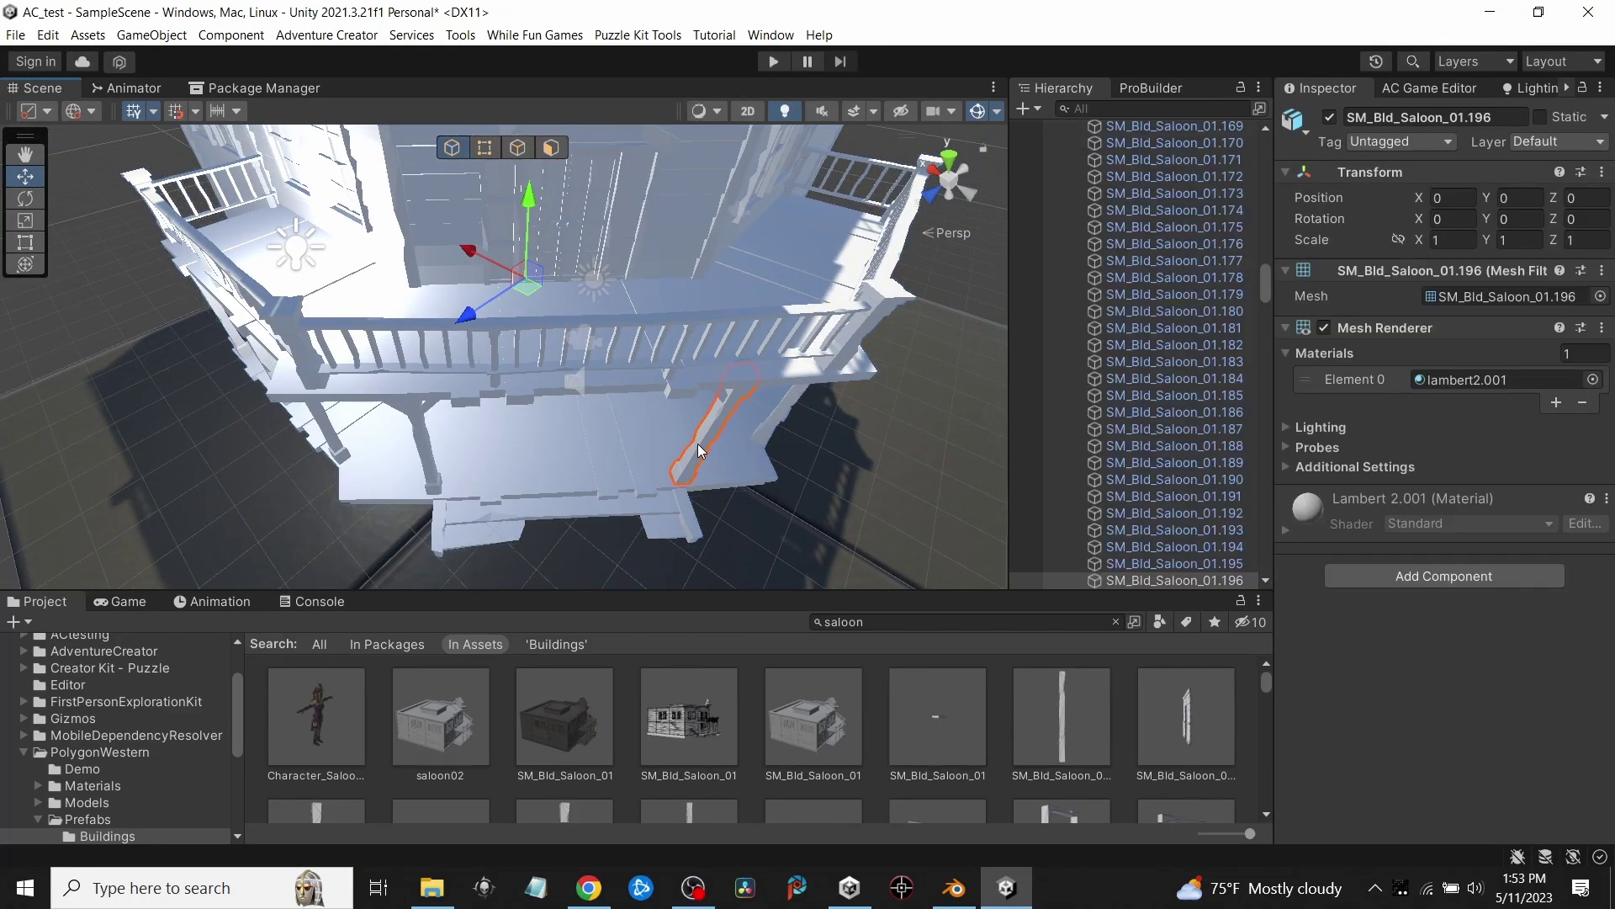
click(567, 319)
click(565, 321)
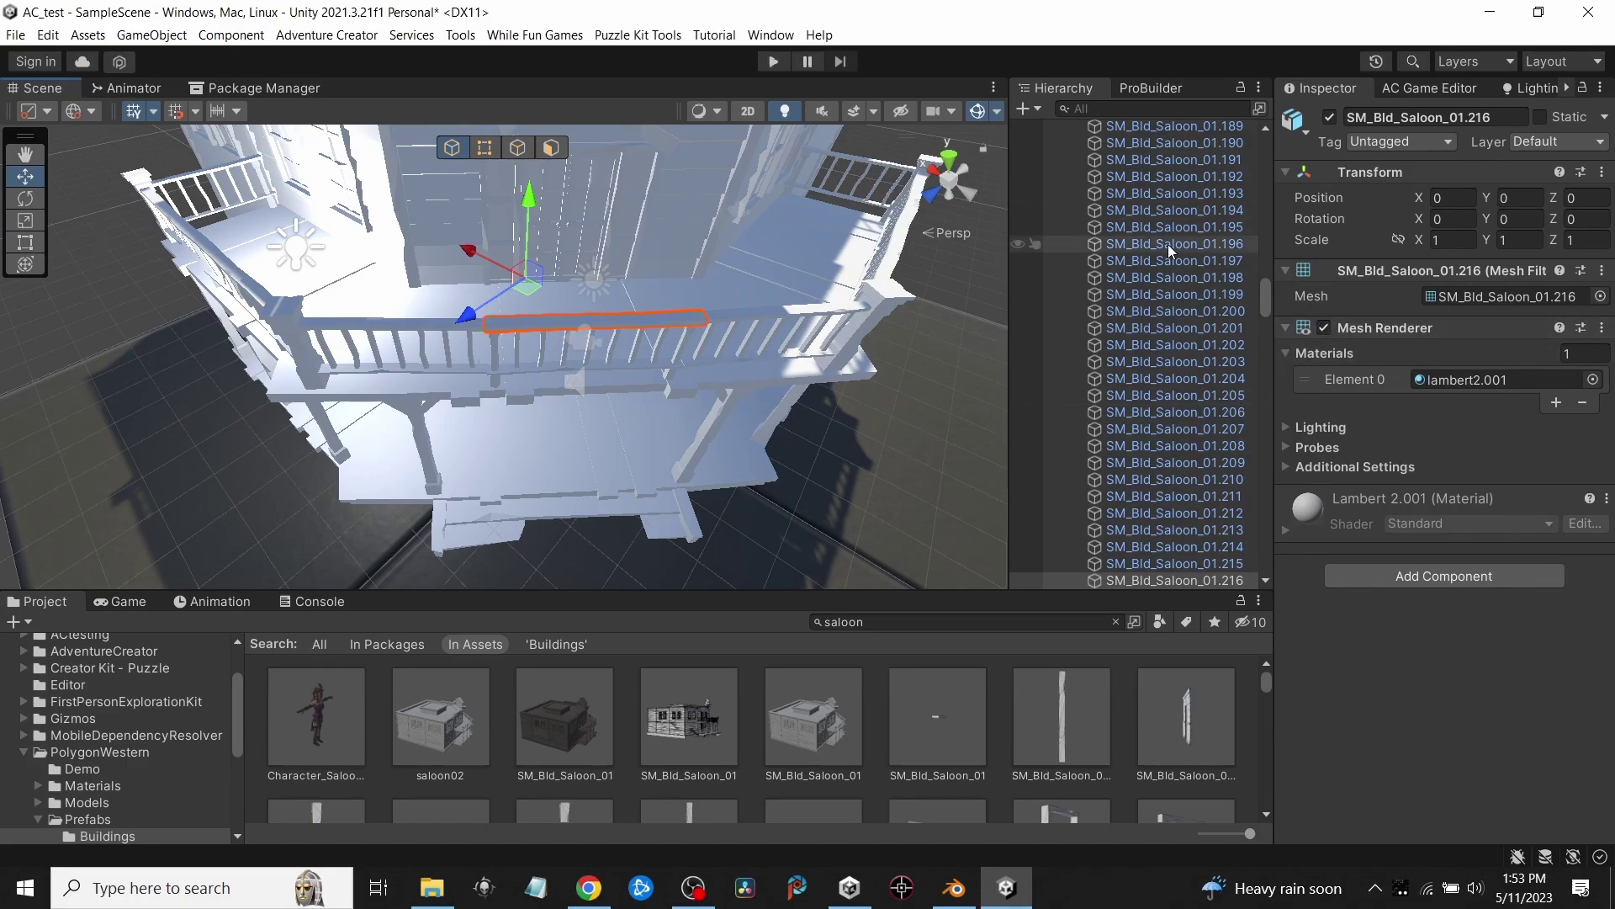
scroll(1213, 259, up, 6)
drag(1260, 282, 1245, 148)
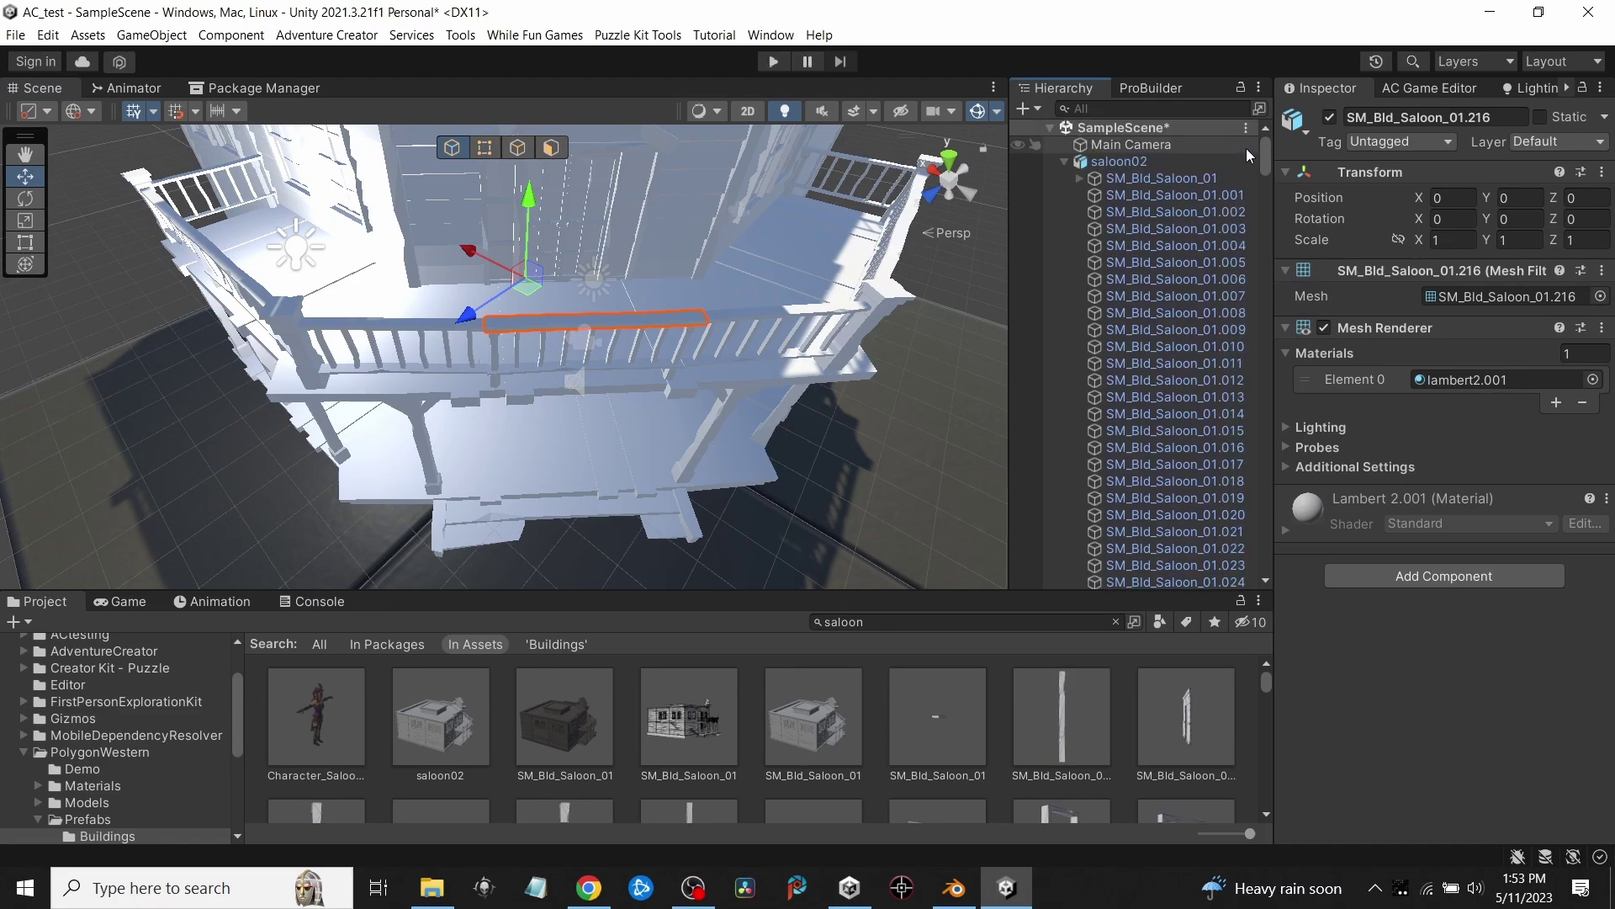
Step: Assign the PolygonWestern_Material_03_B material to all saloon02 parts, from SM_Bld_Saloon_01 through SM_Bld_Saloon_01.556
click(1147, 175)
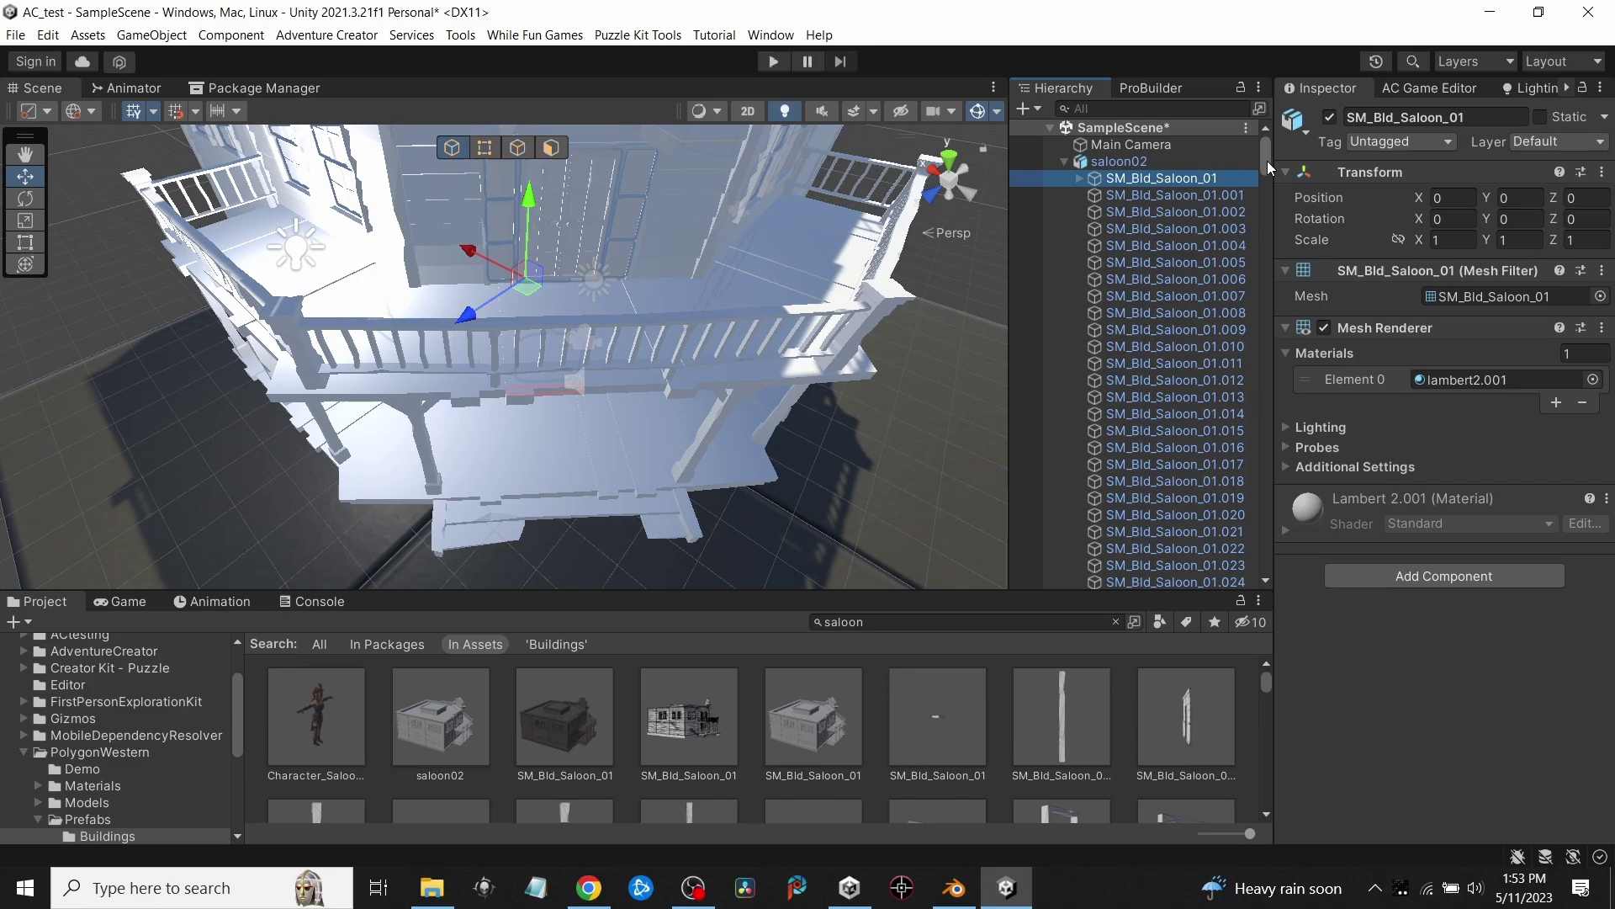
drag(1265, 164, 1229, 563)
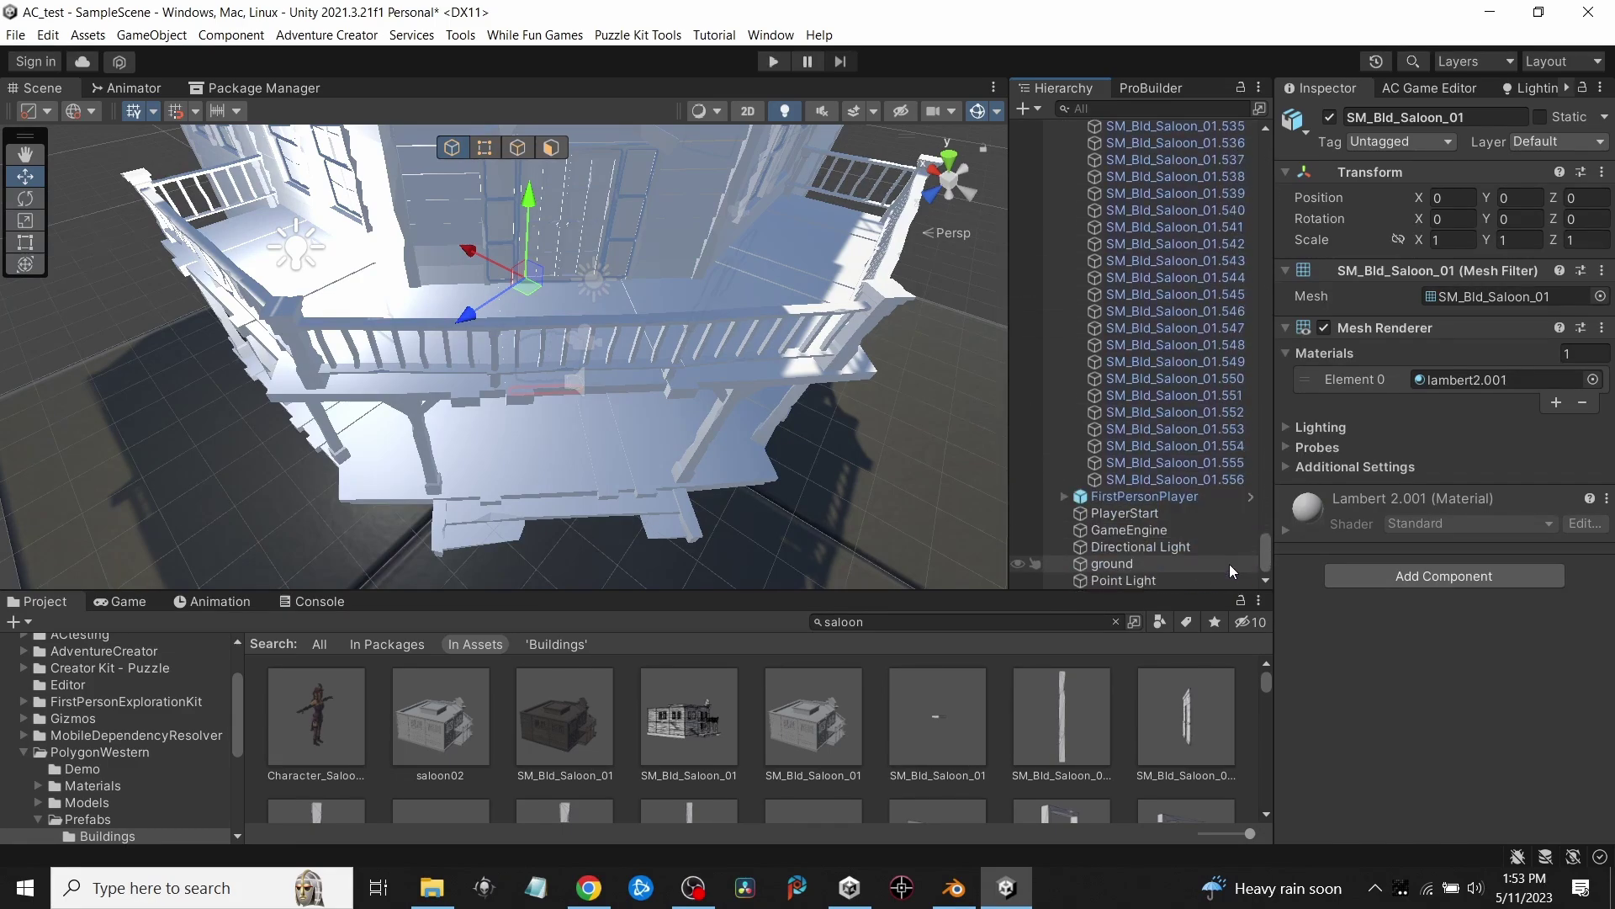
shift+click(1209, 478)
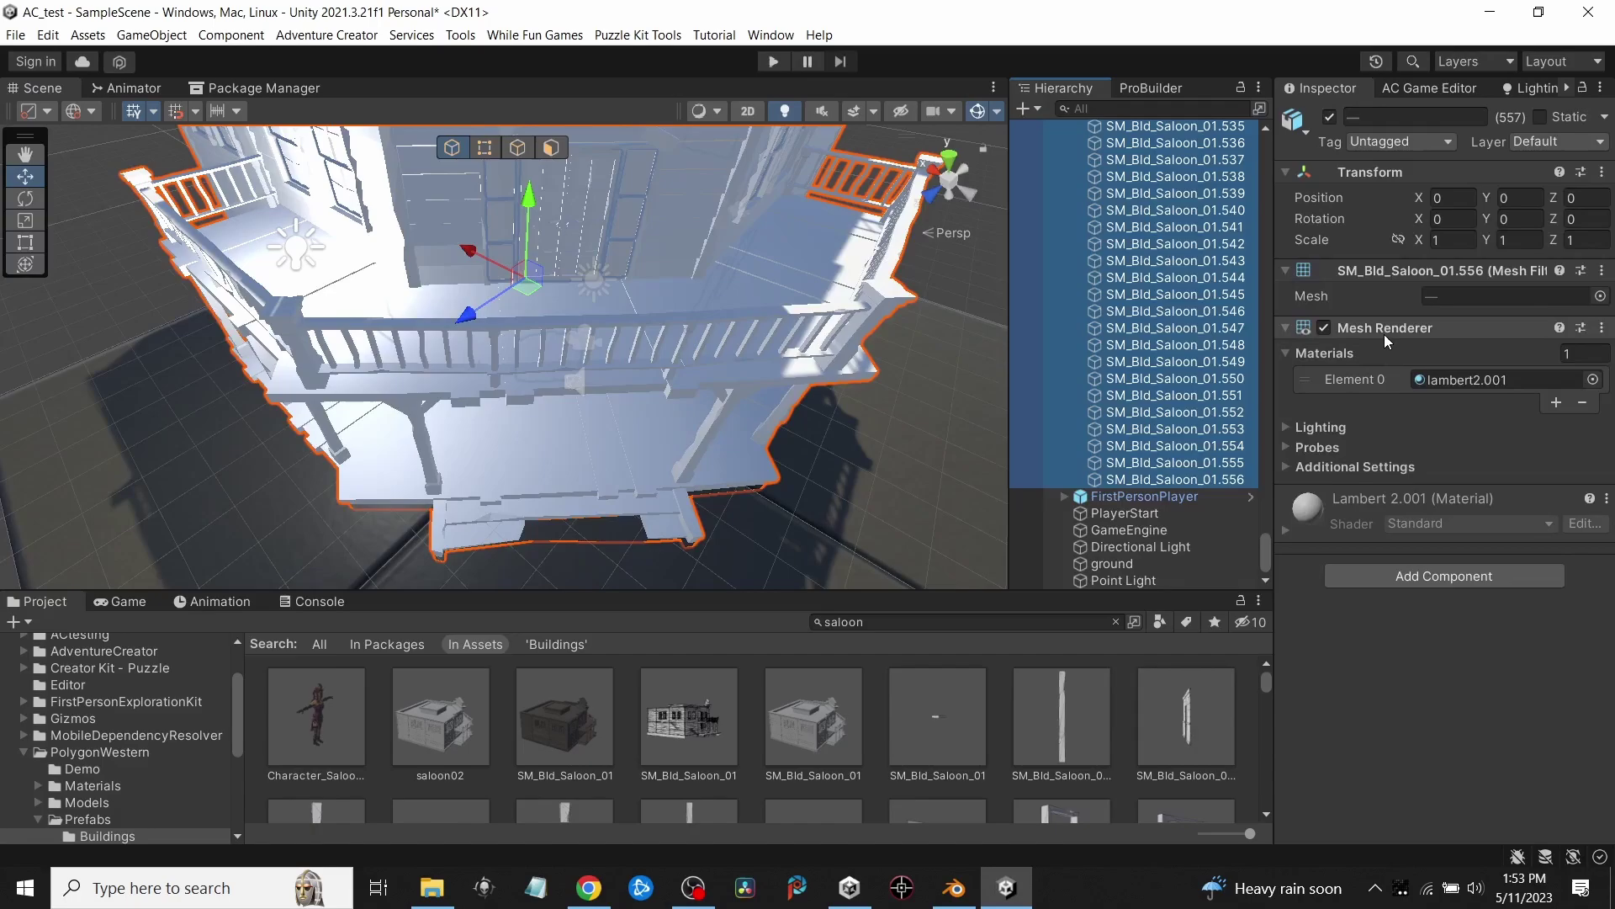
click(1593, 379)
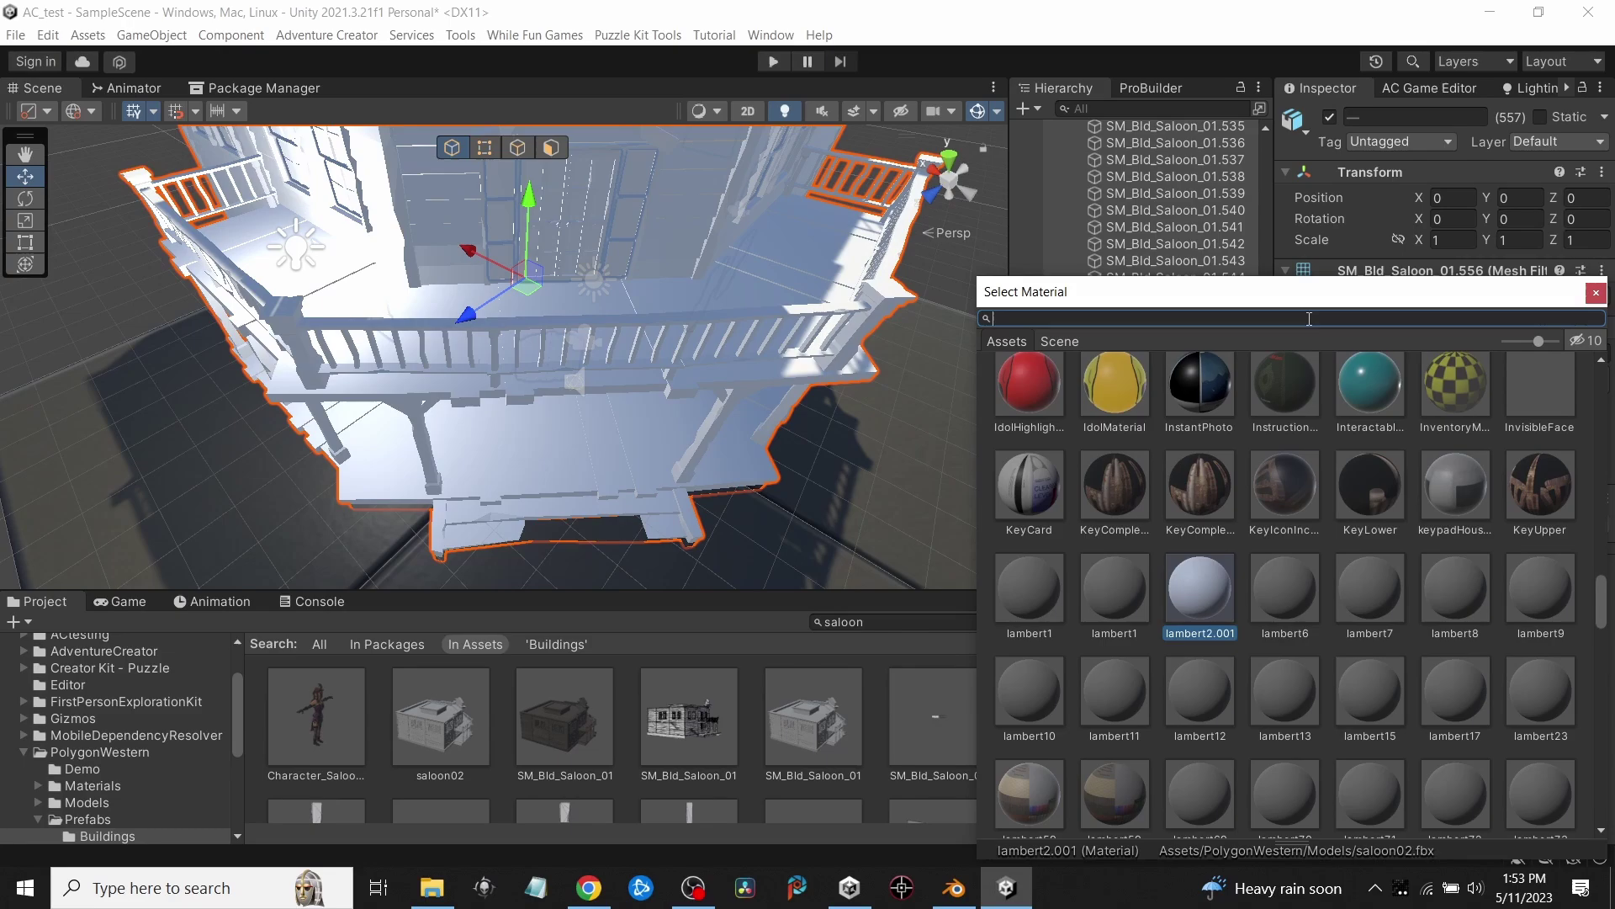
text(wes)
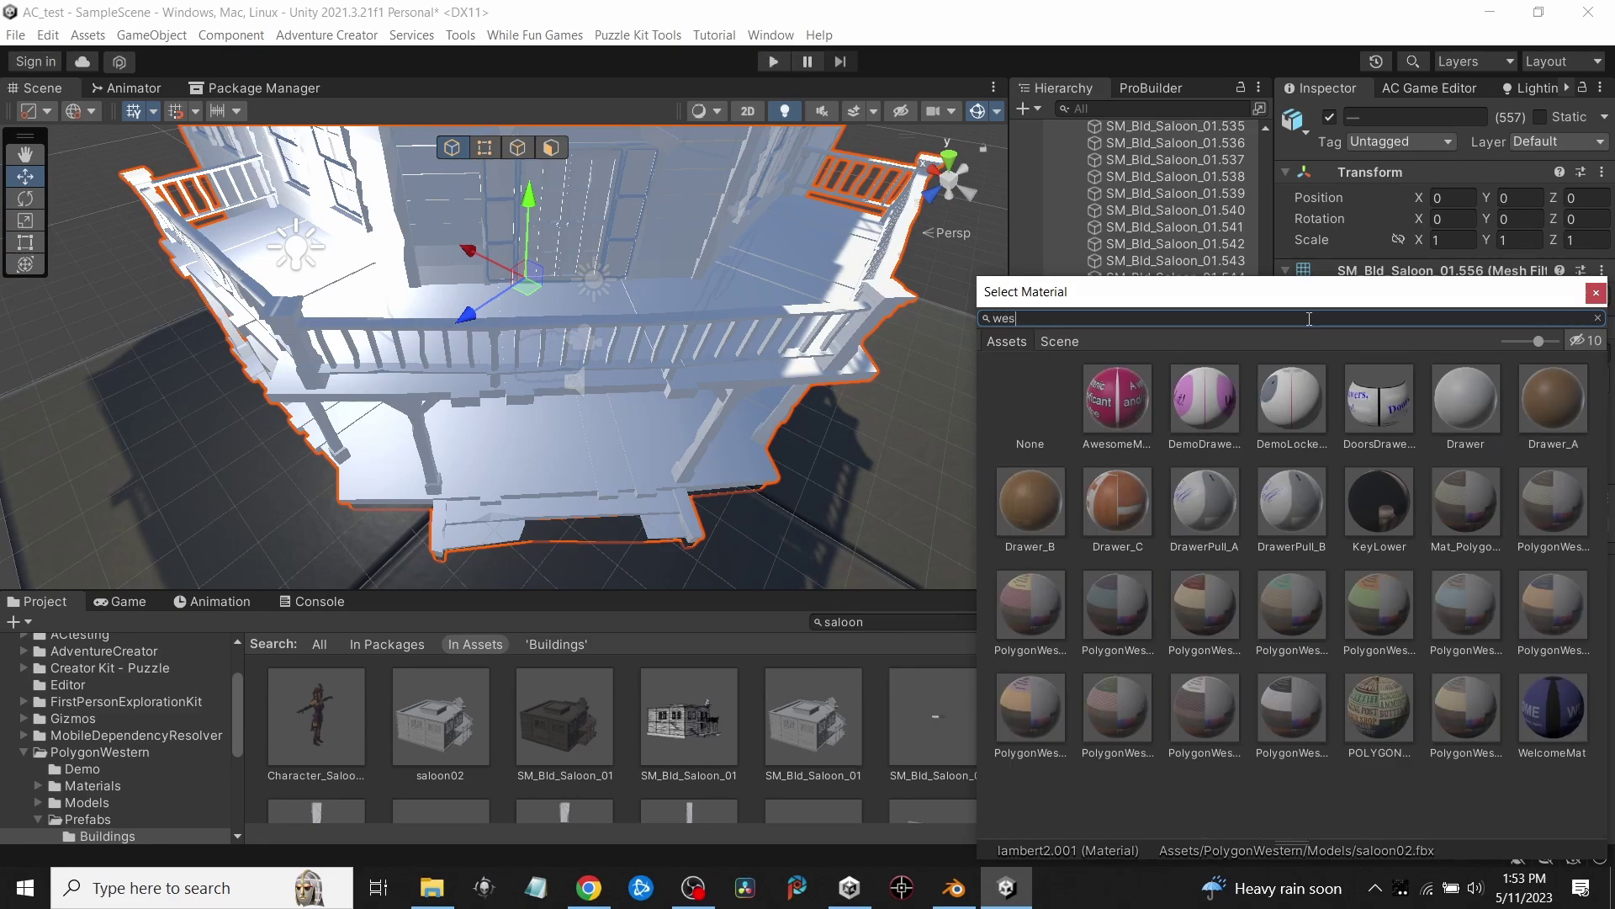
text(t)
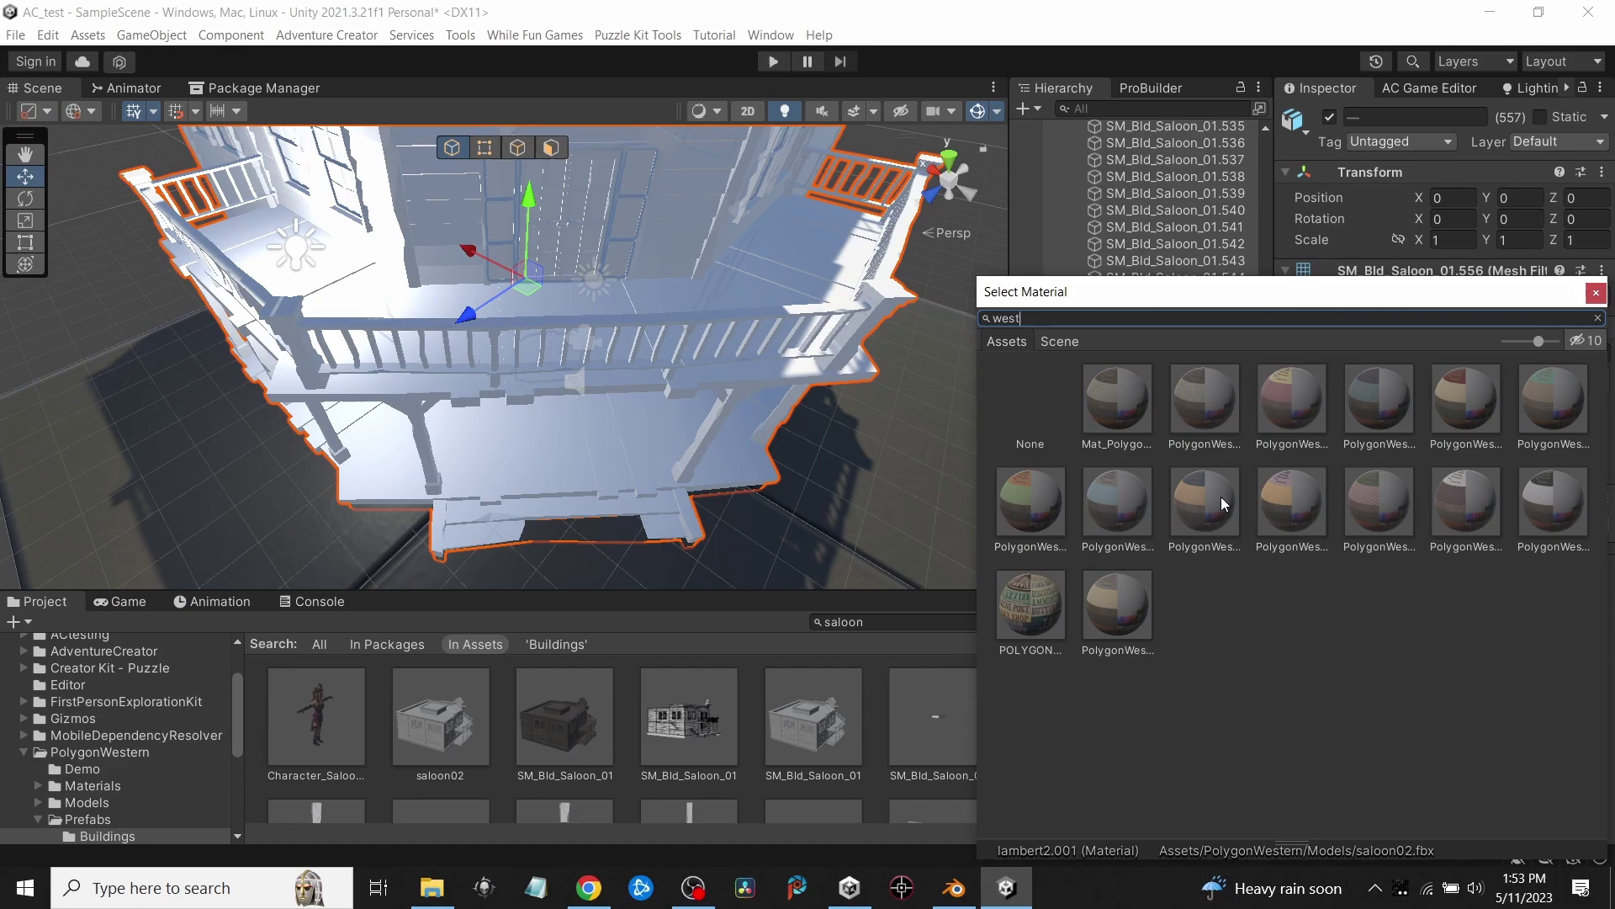
click(1220, 496)
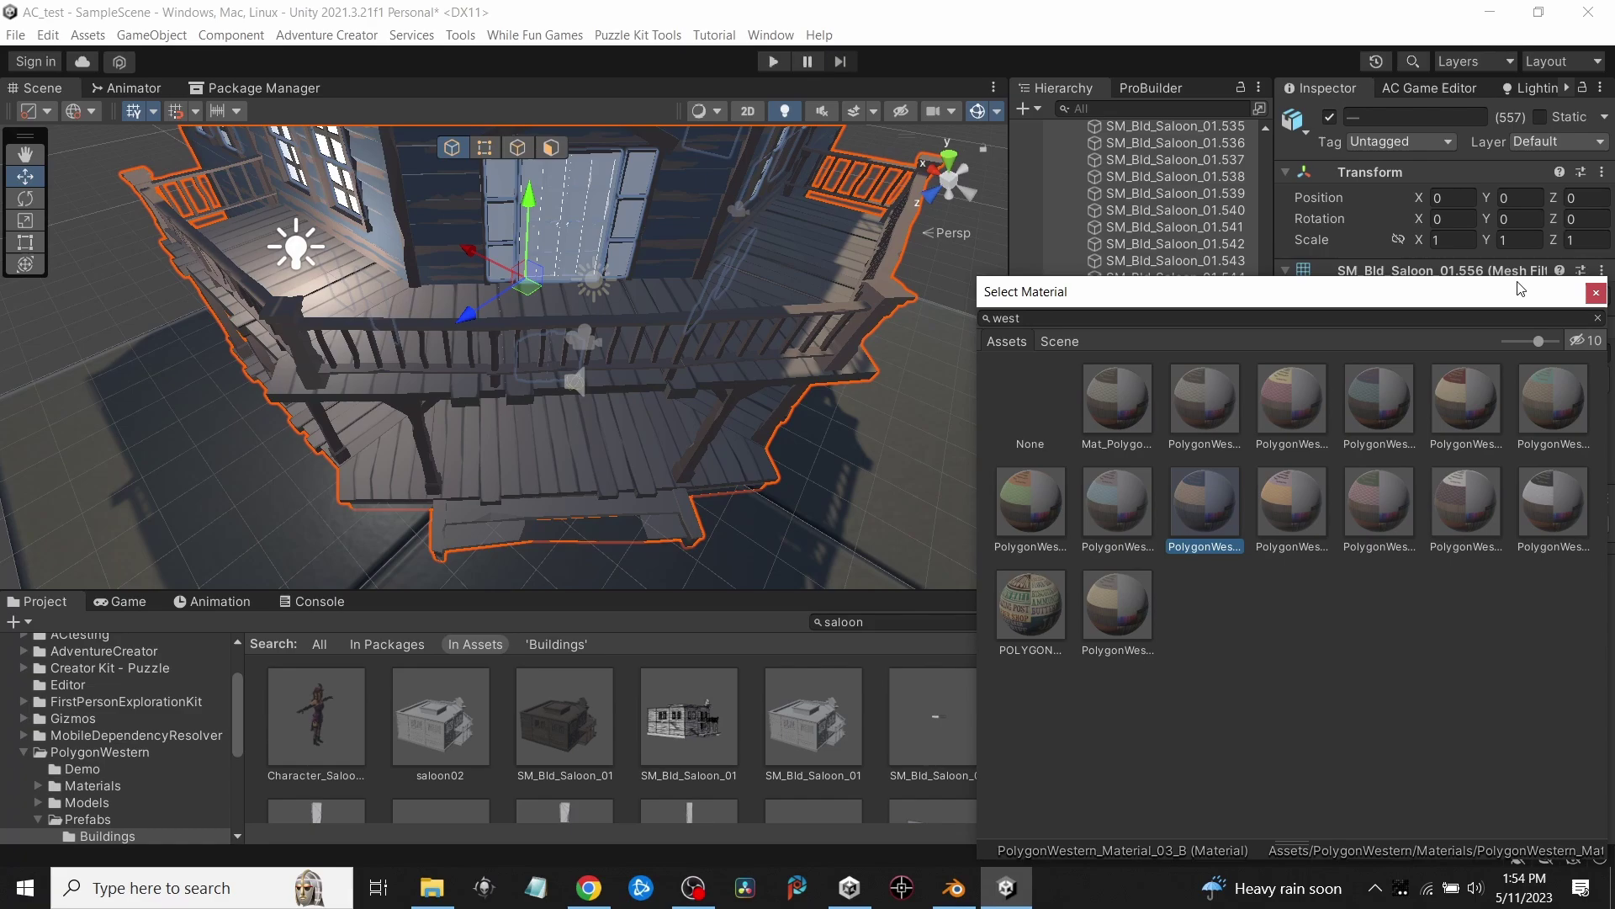
click(1596, 291)
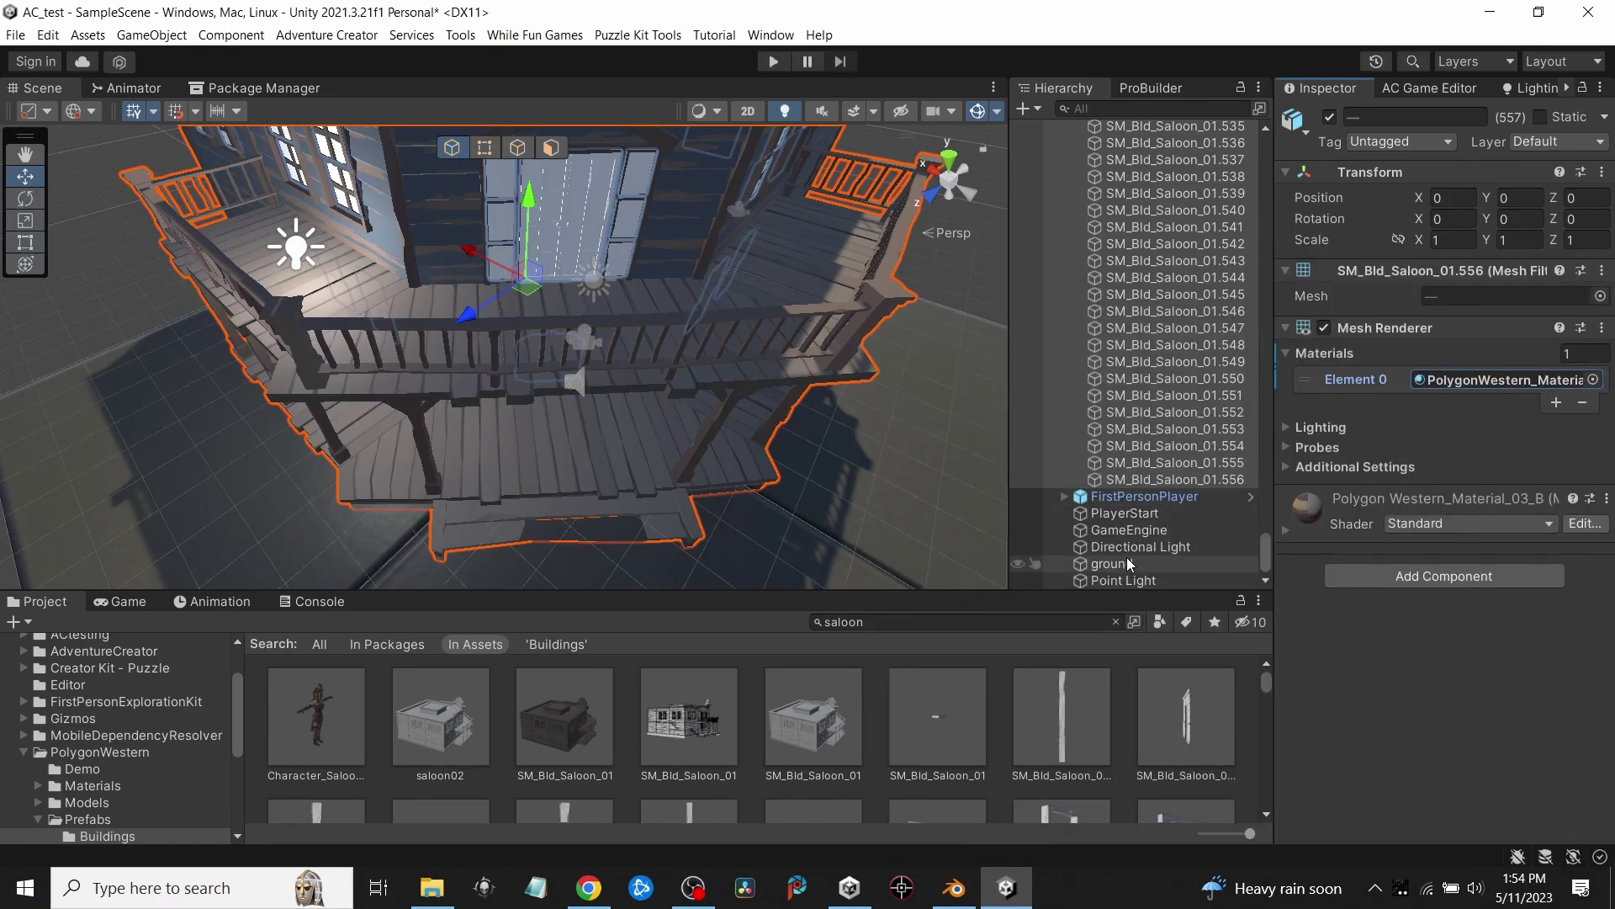
Step: Inside the saloon, select the lower stair rail and a single stair tread to check that each is a separate part
double_click(1133, 579)
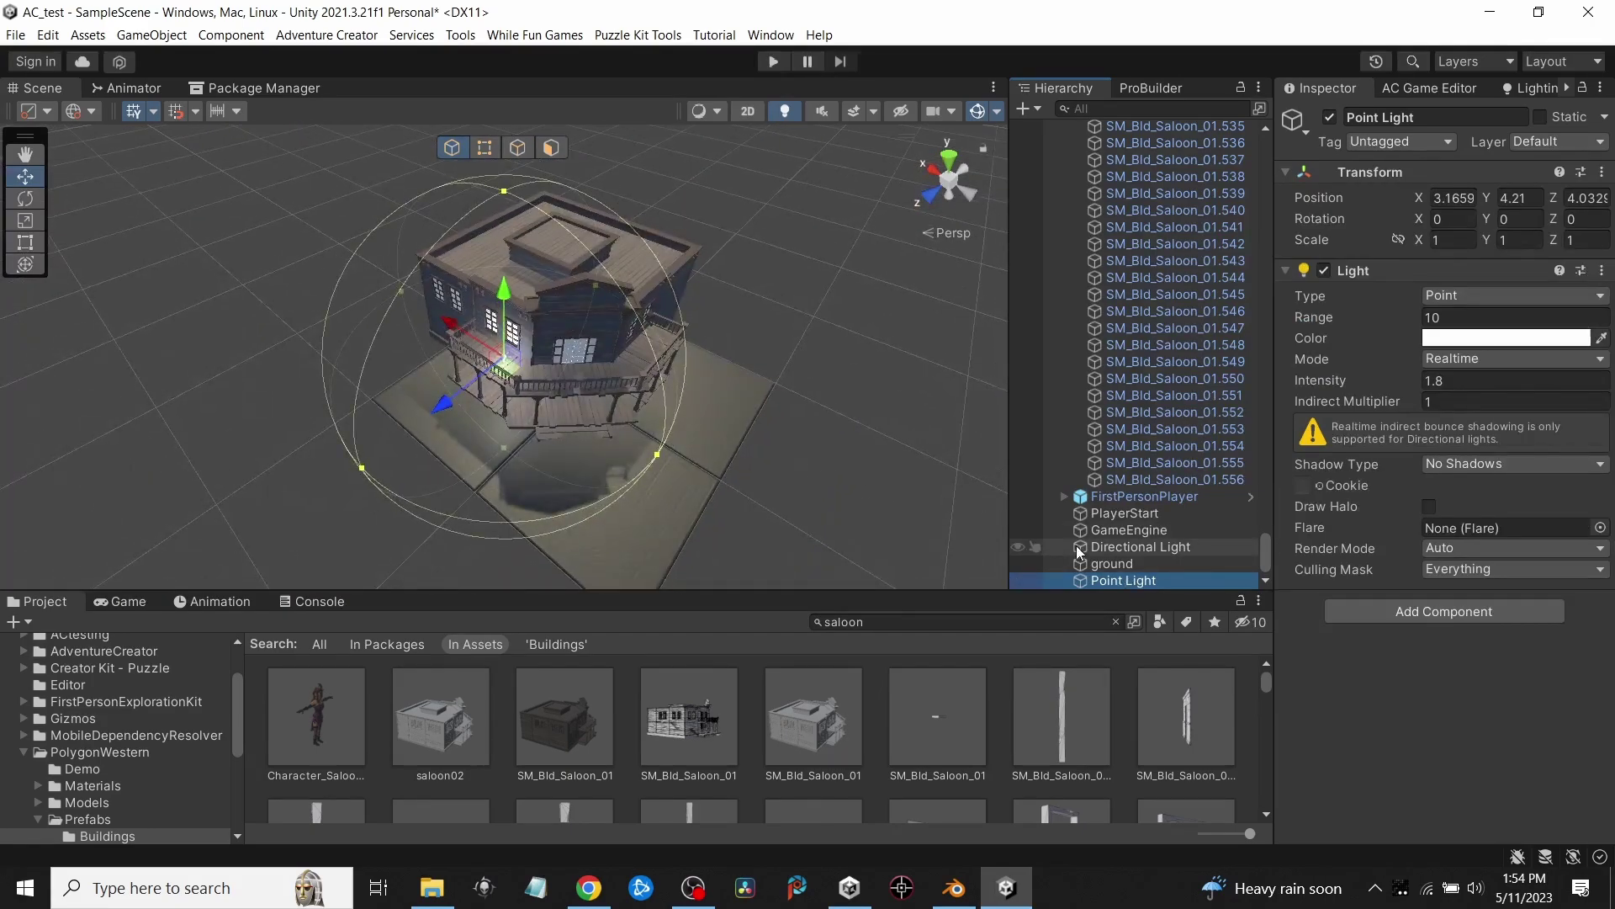
scroll(966, 508, up, 5)
right_drag(966, 509, 466, 316)
click(439, 326)
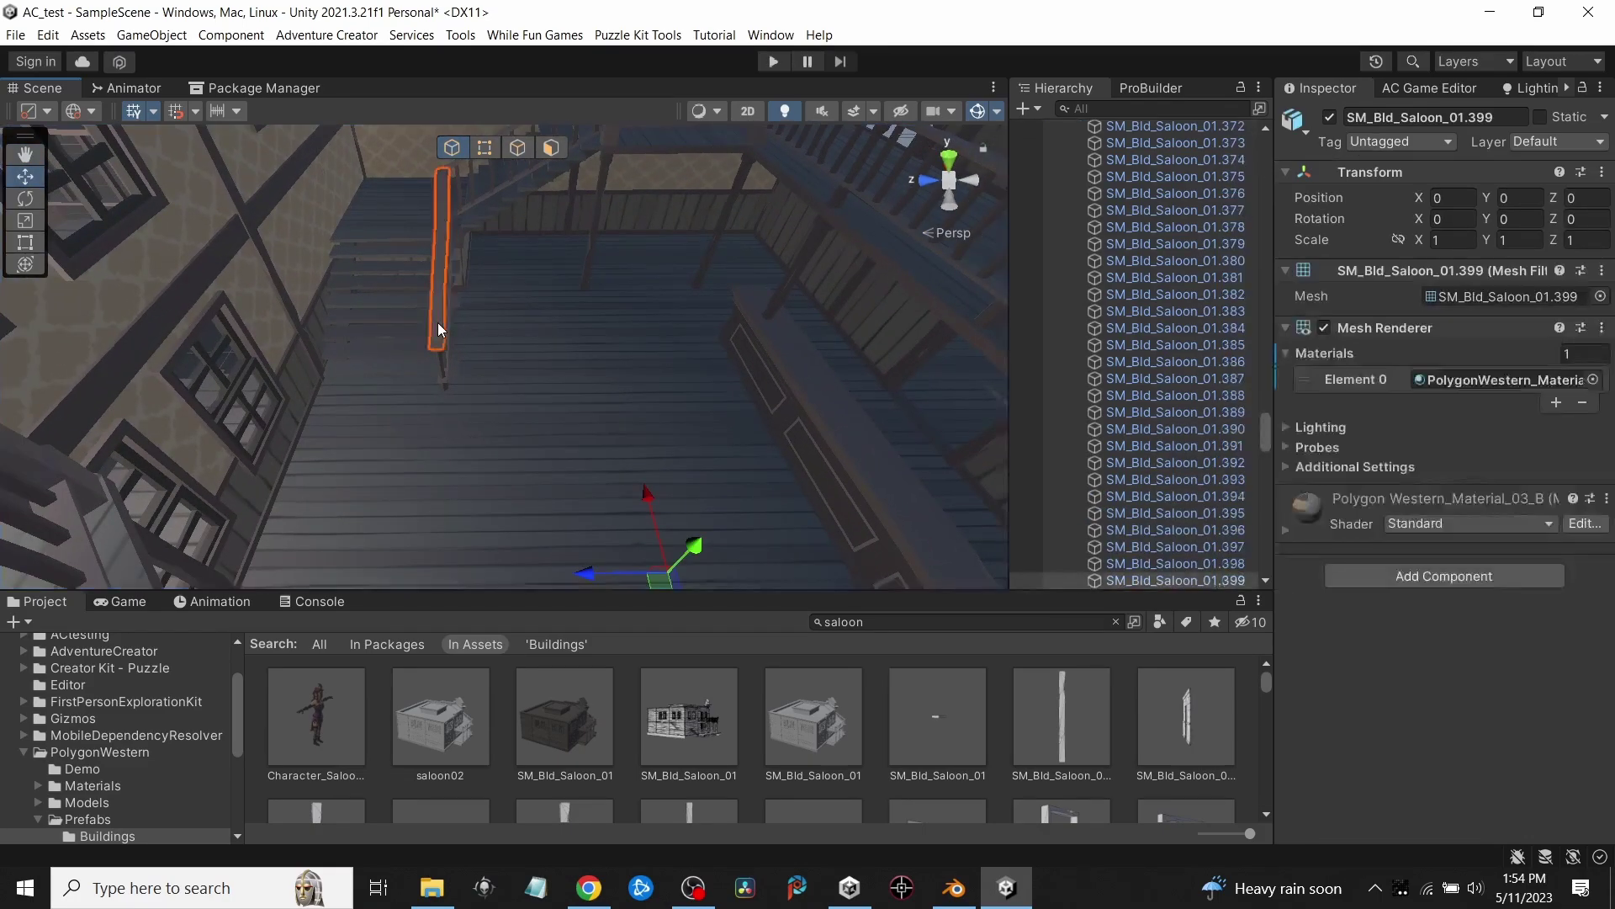
click(394, 300)
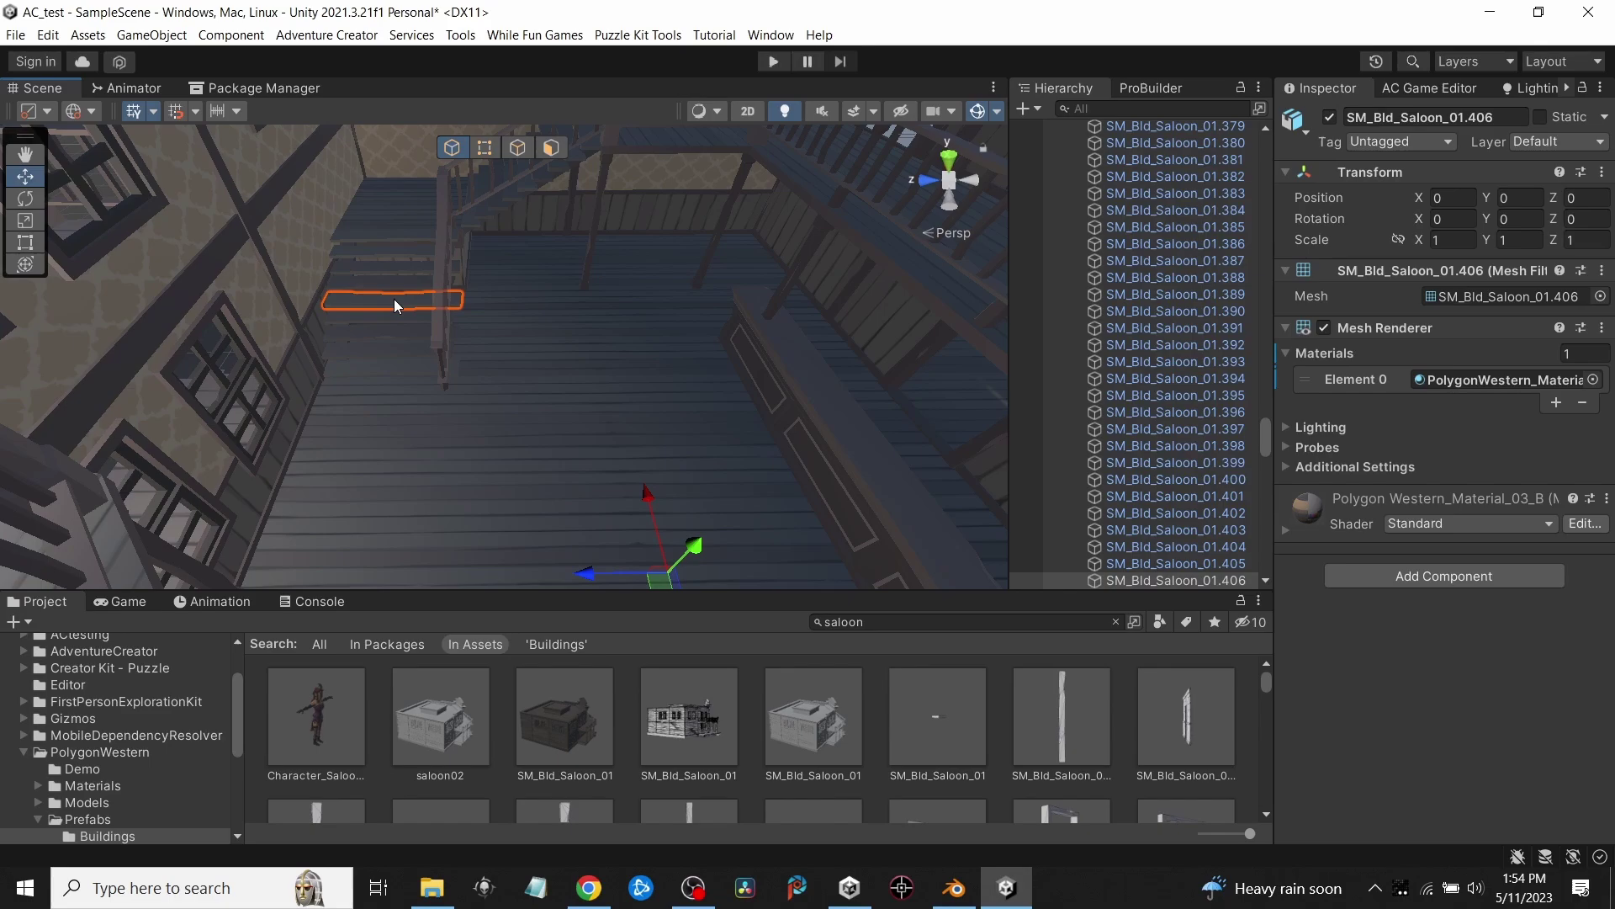
click(393, 300)
click(391, 302)
click(391, 301)
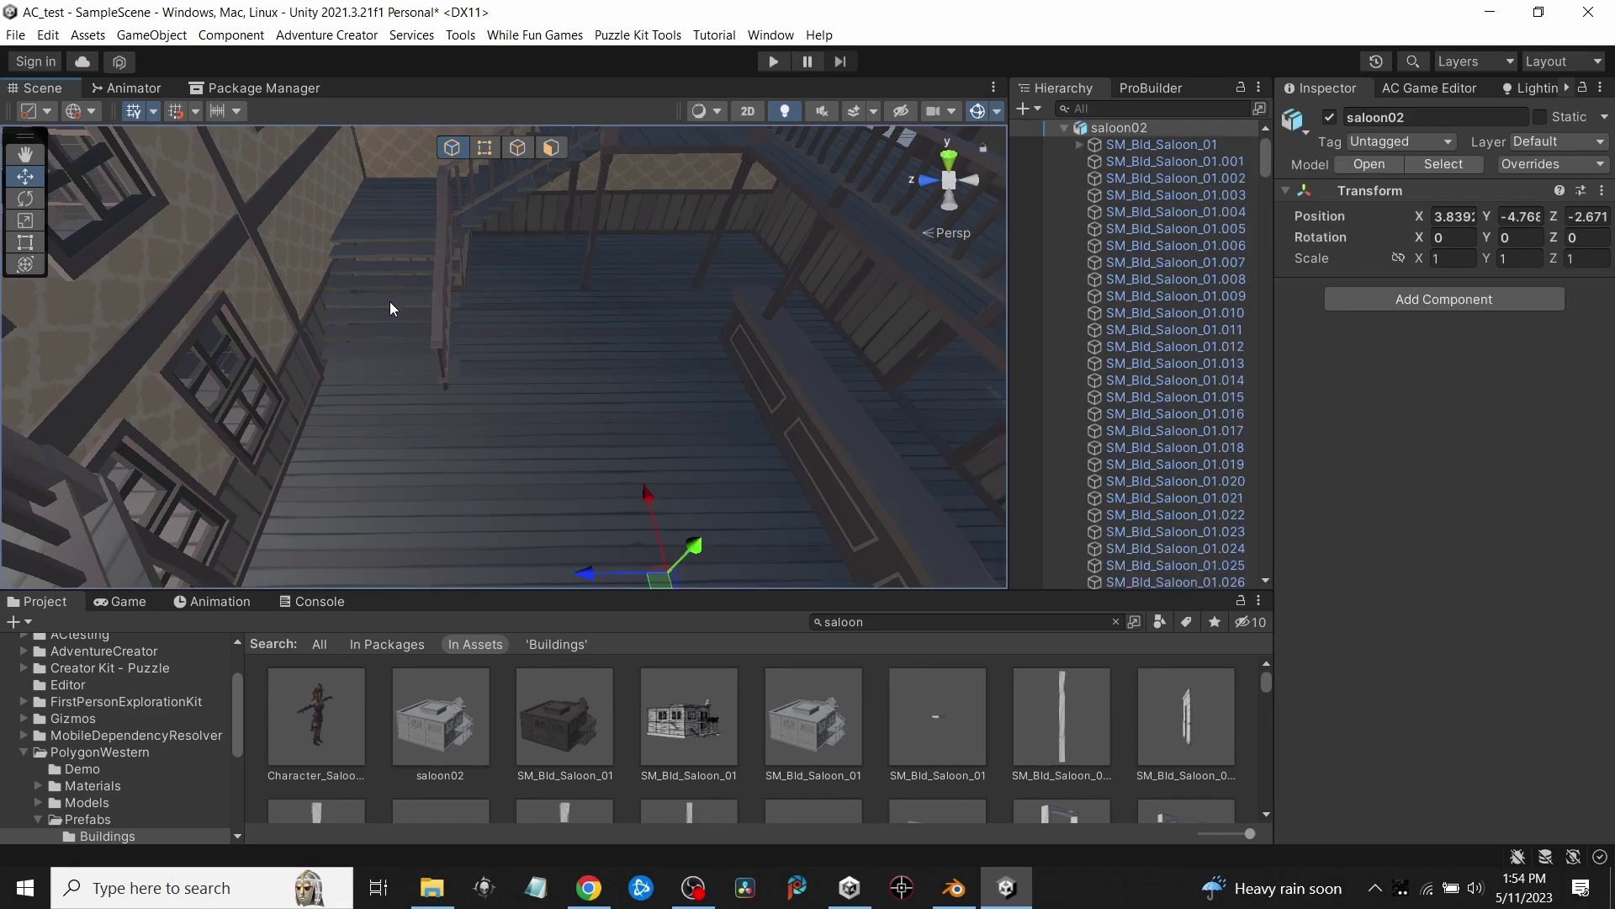
click(390, 301)
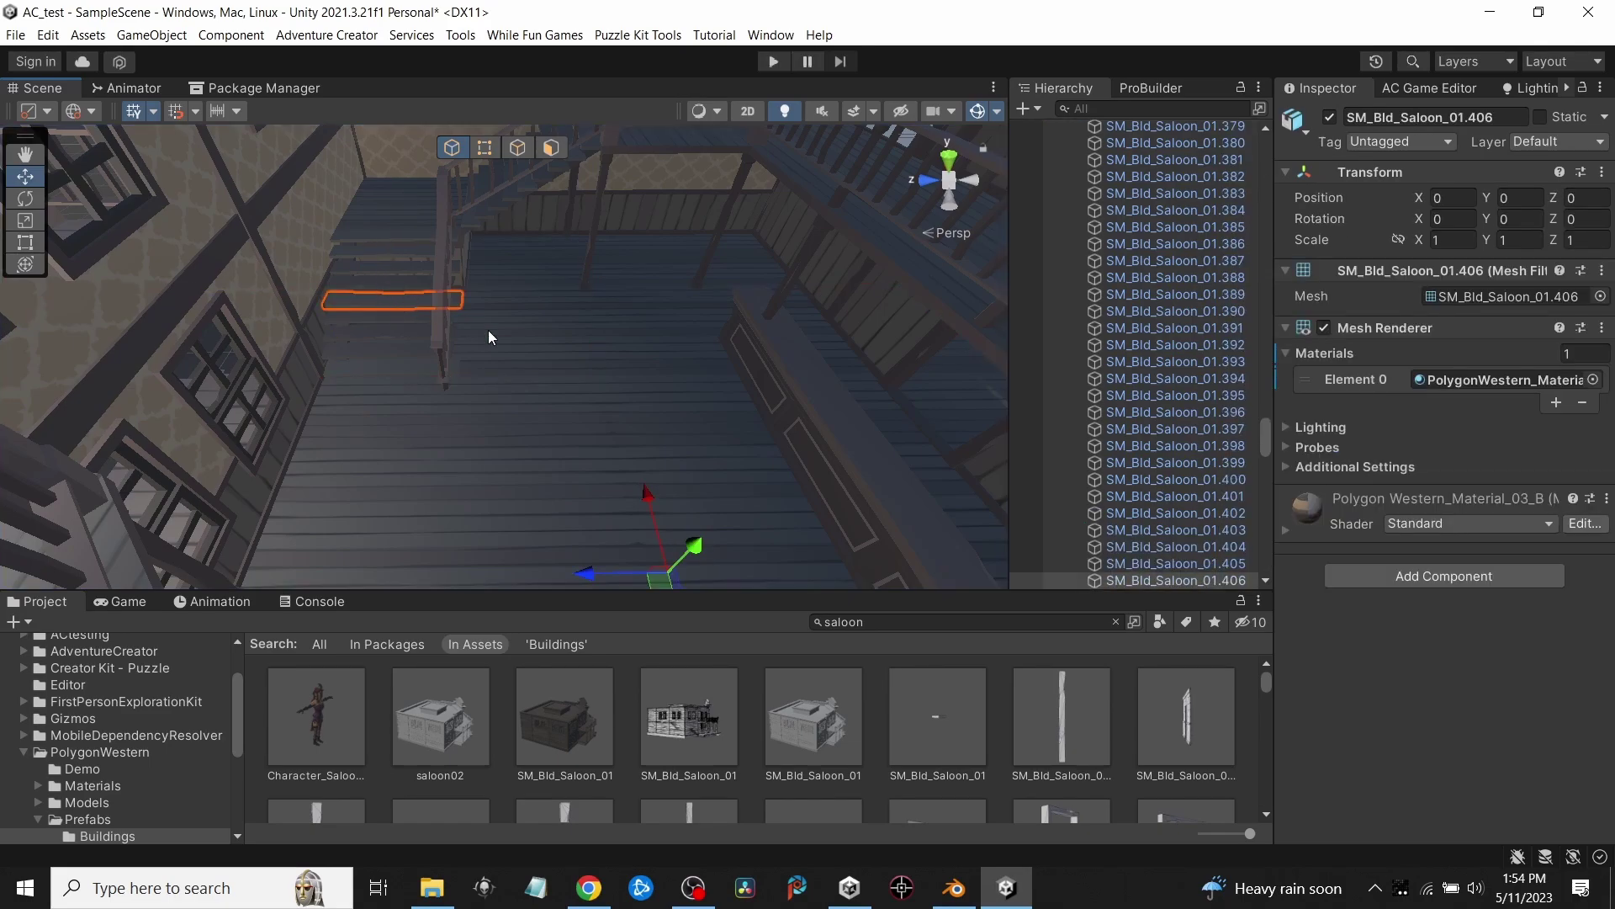
Step: Select the bar counter and the support post beside it to examine them as individual parts
click(822, 412)
click(823, 412)
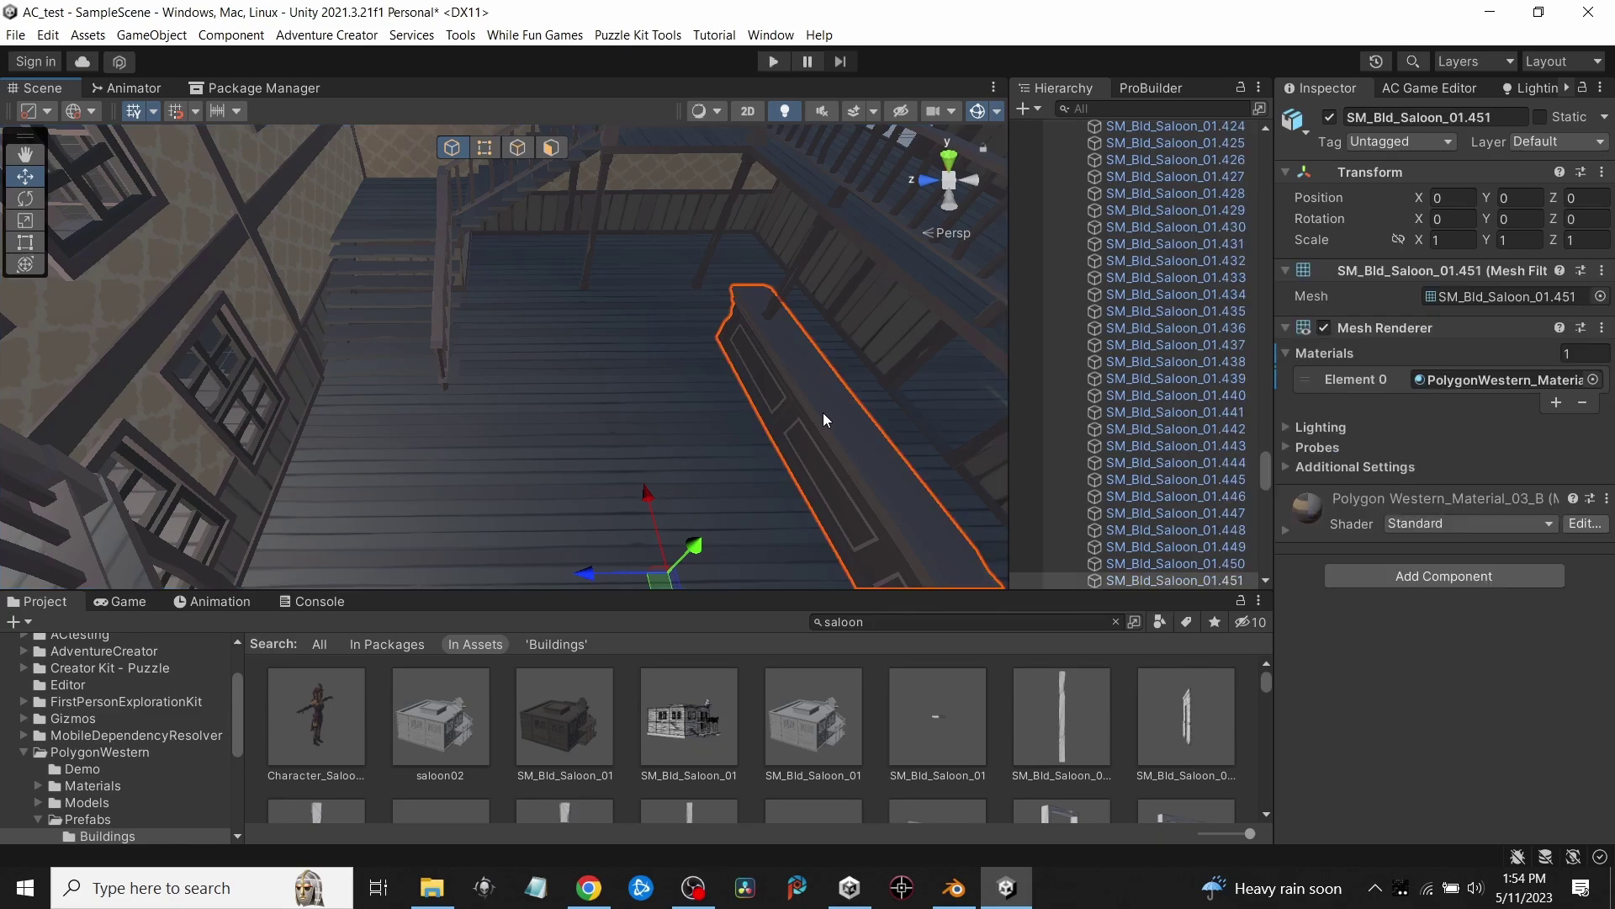
click(805, 256)
click(804, 256)
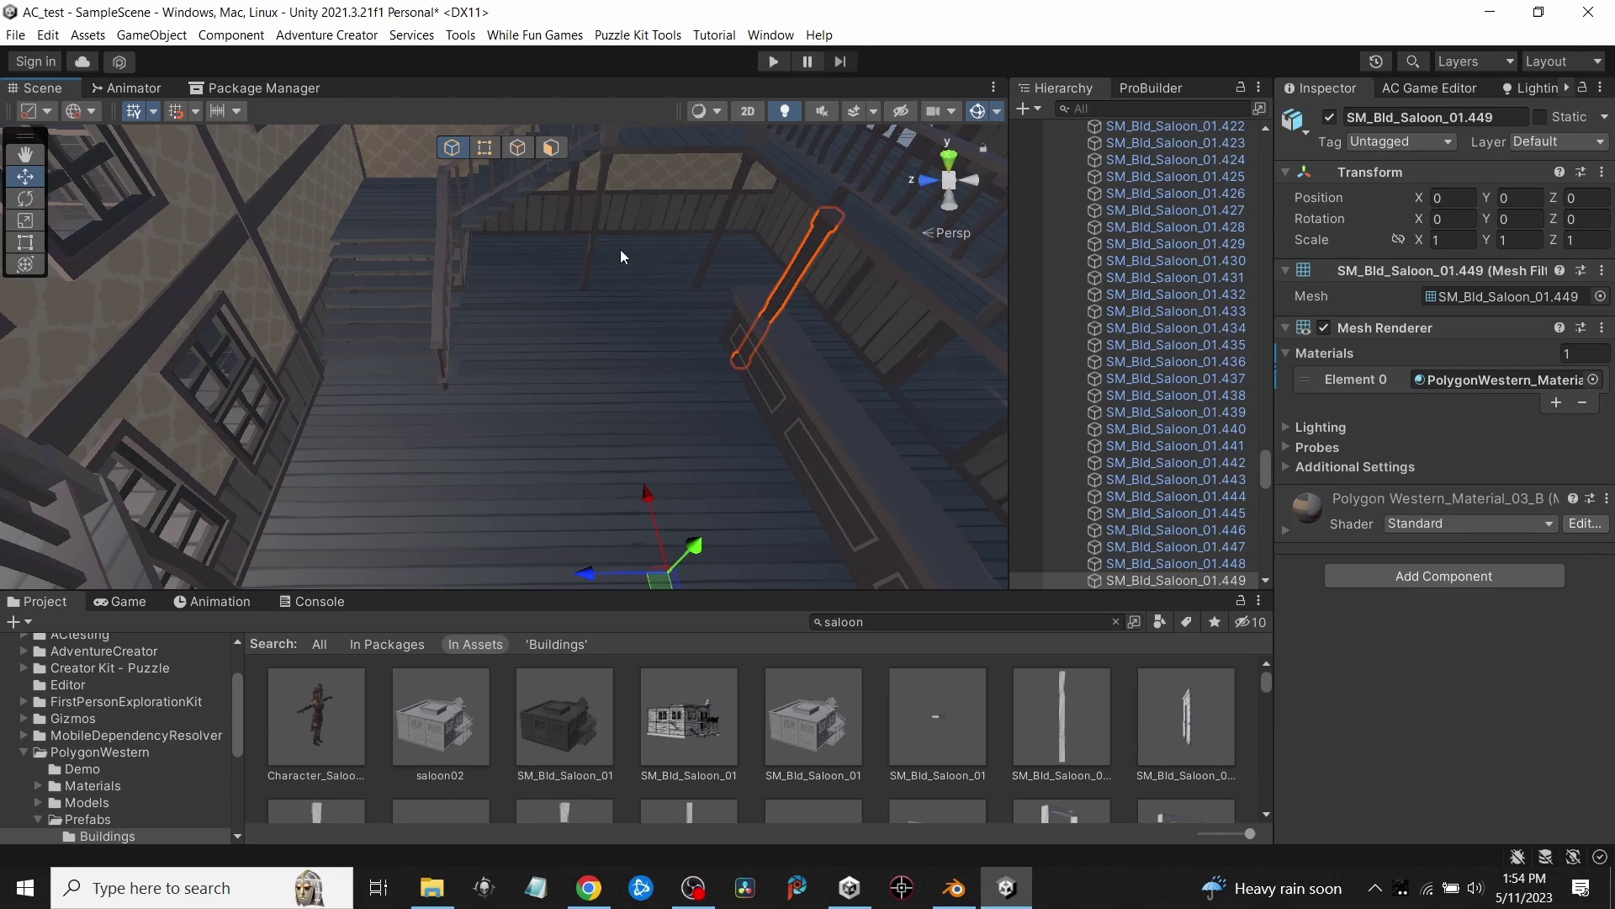
Step: Examine the upper balcony interior and select the sloping handrail of the staircase as an individual part
right_drag(586, 305, 714, 320)
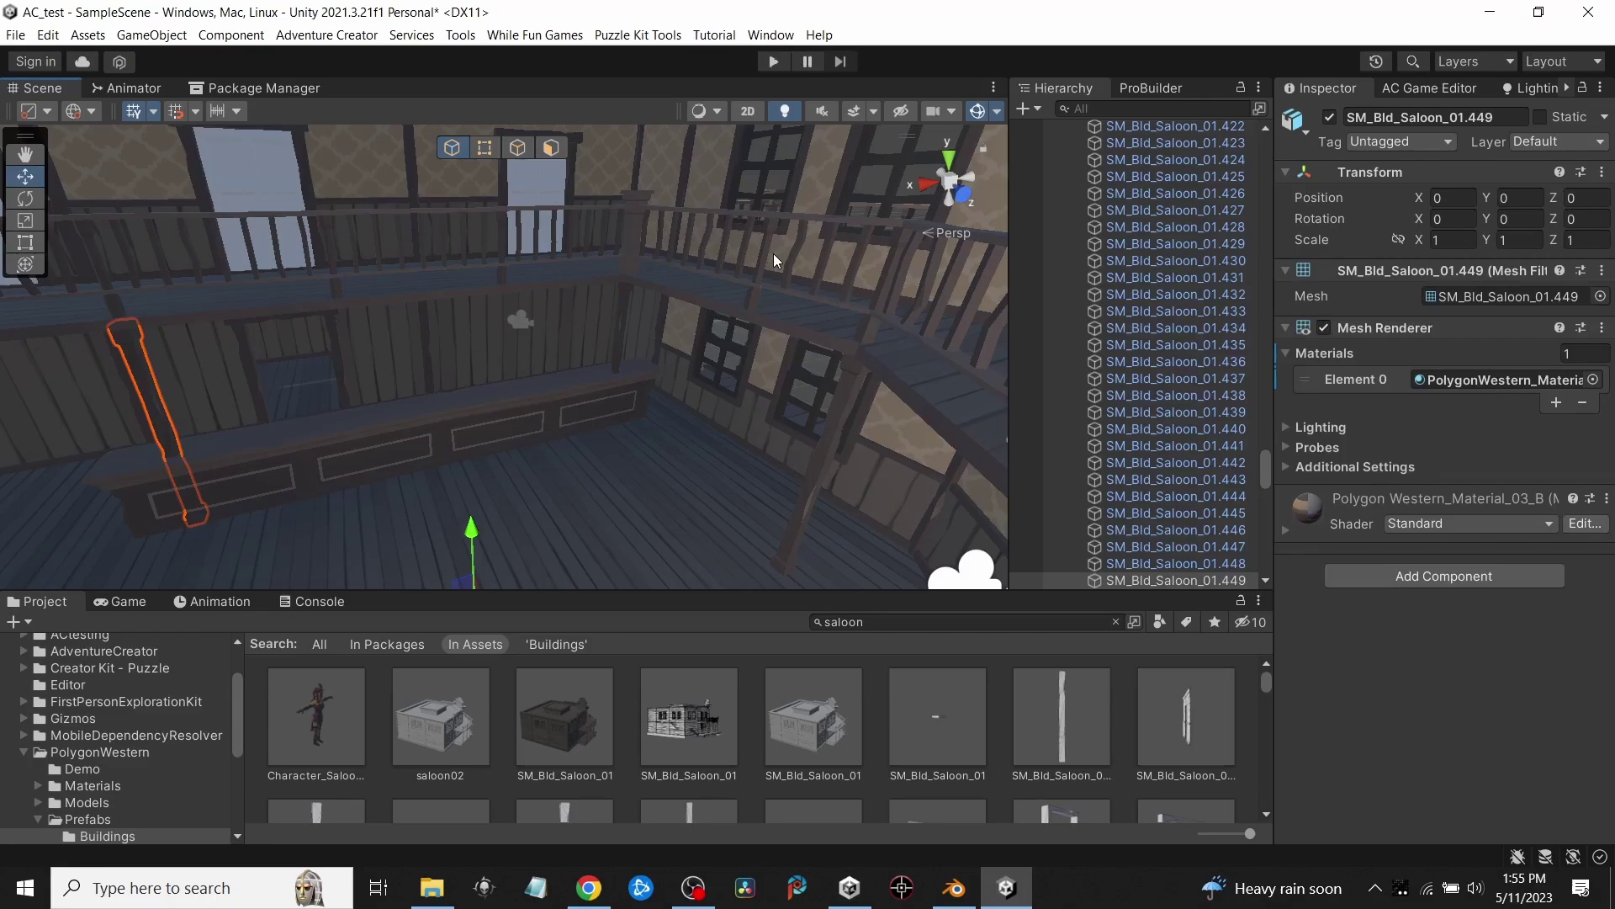
scroll(774, 254, up, 5)
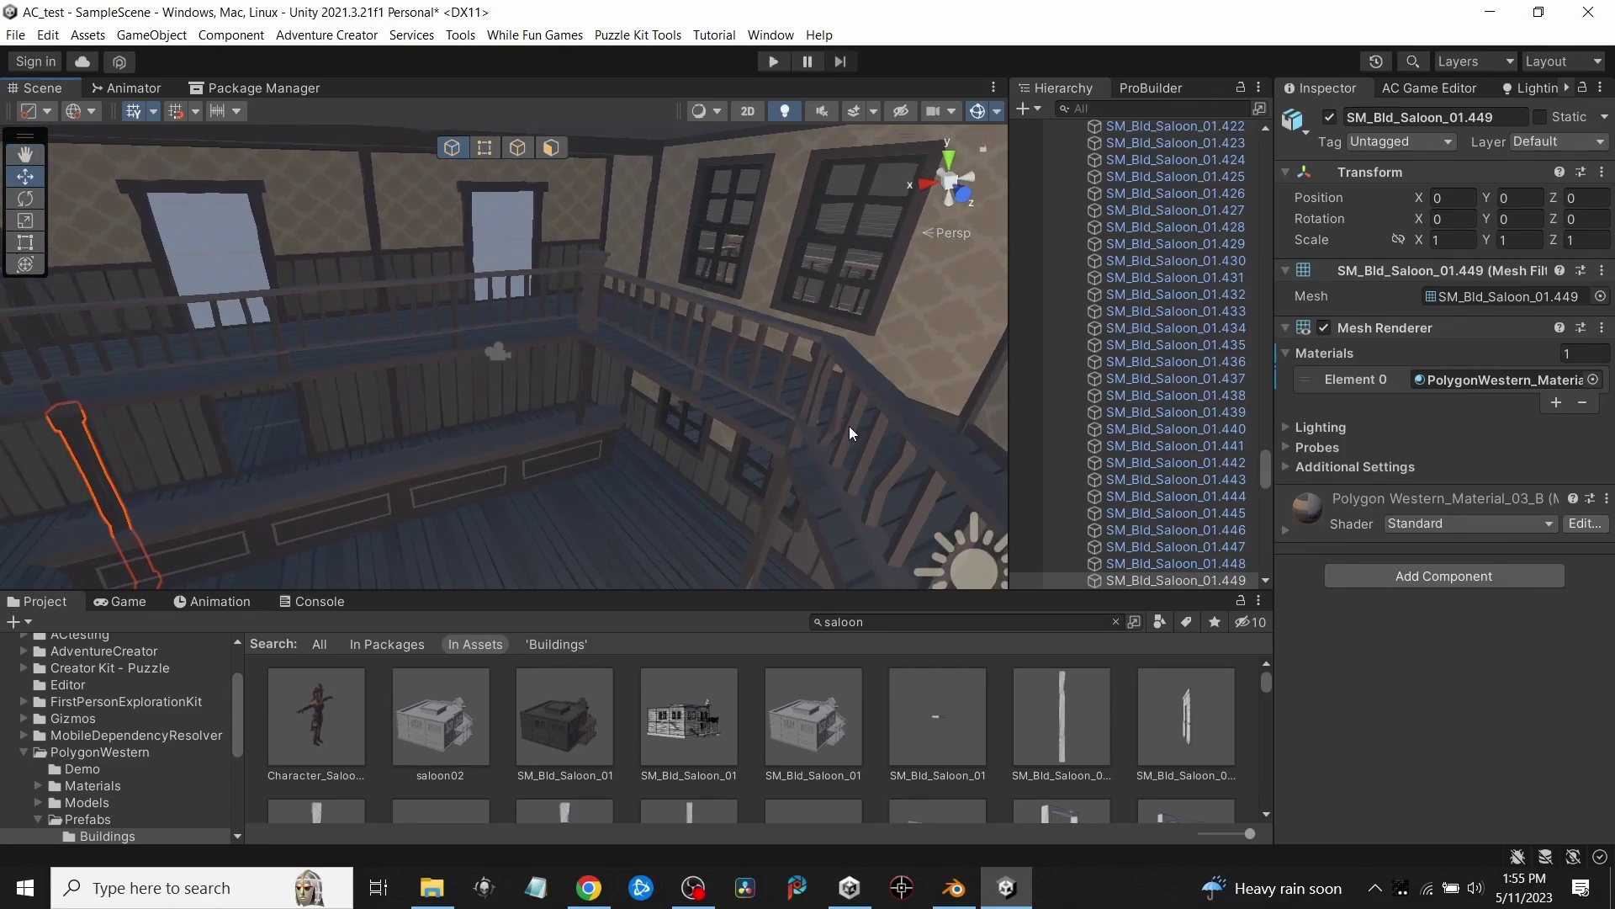
click(916, 432)
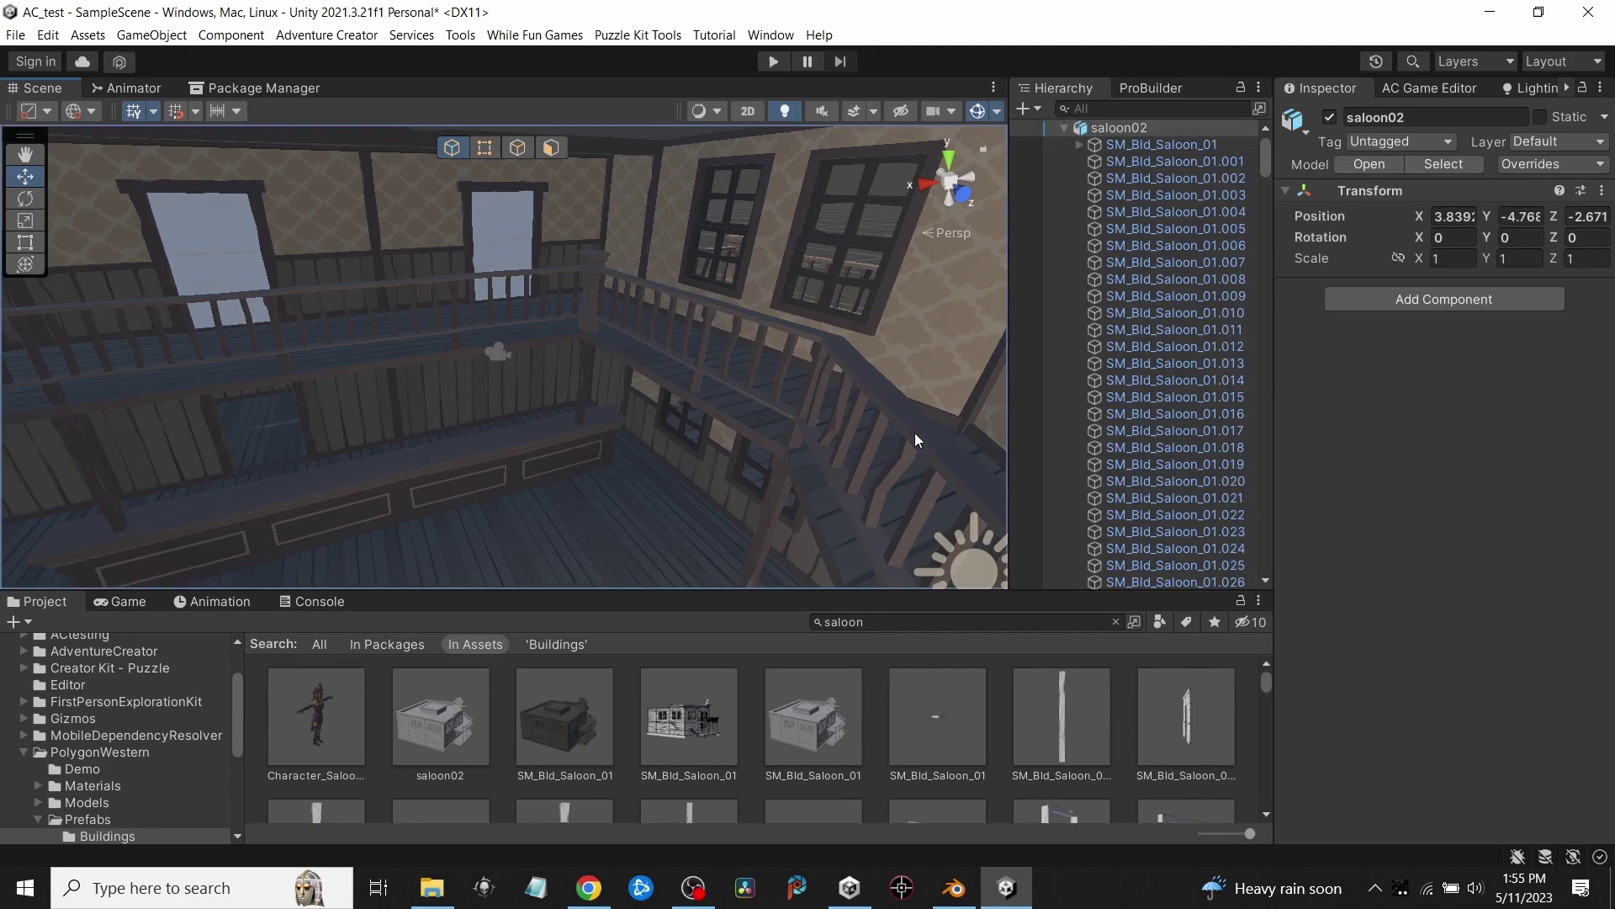
click(916, 434)
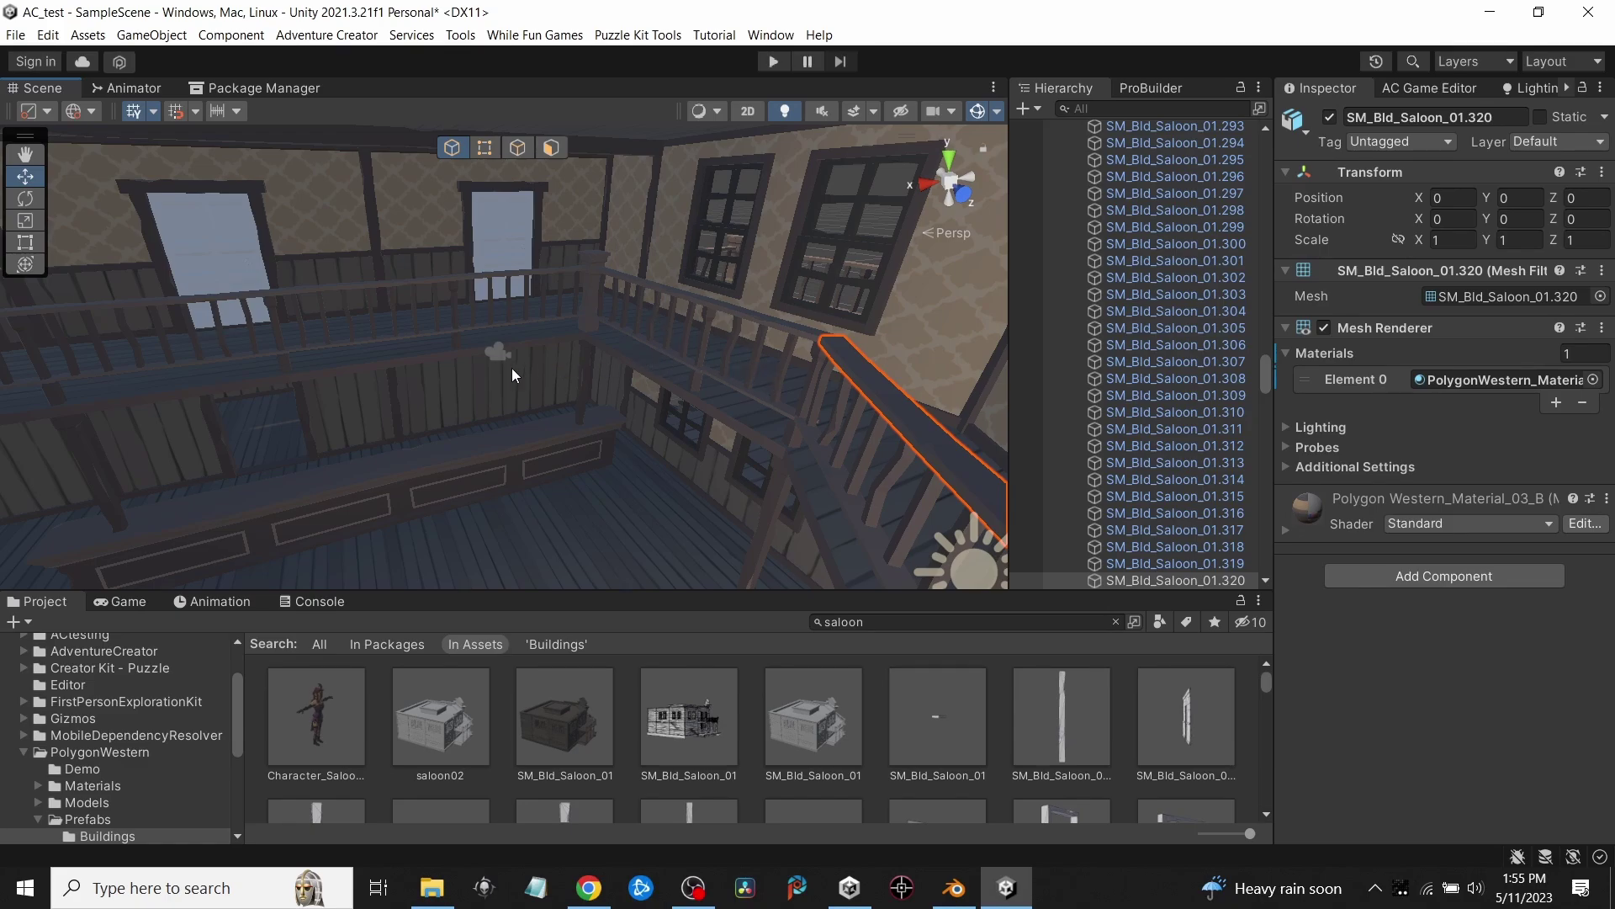
Step: Examine the saloon's interior and outer porch, selecting two neighbouring porch posts one after the other as individual parts
right_drag(512, 367, 754, 377)
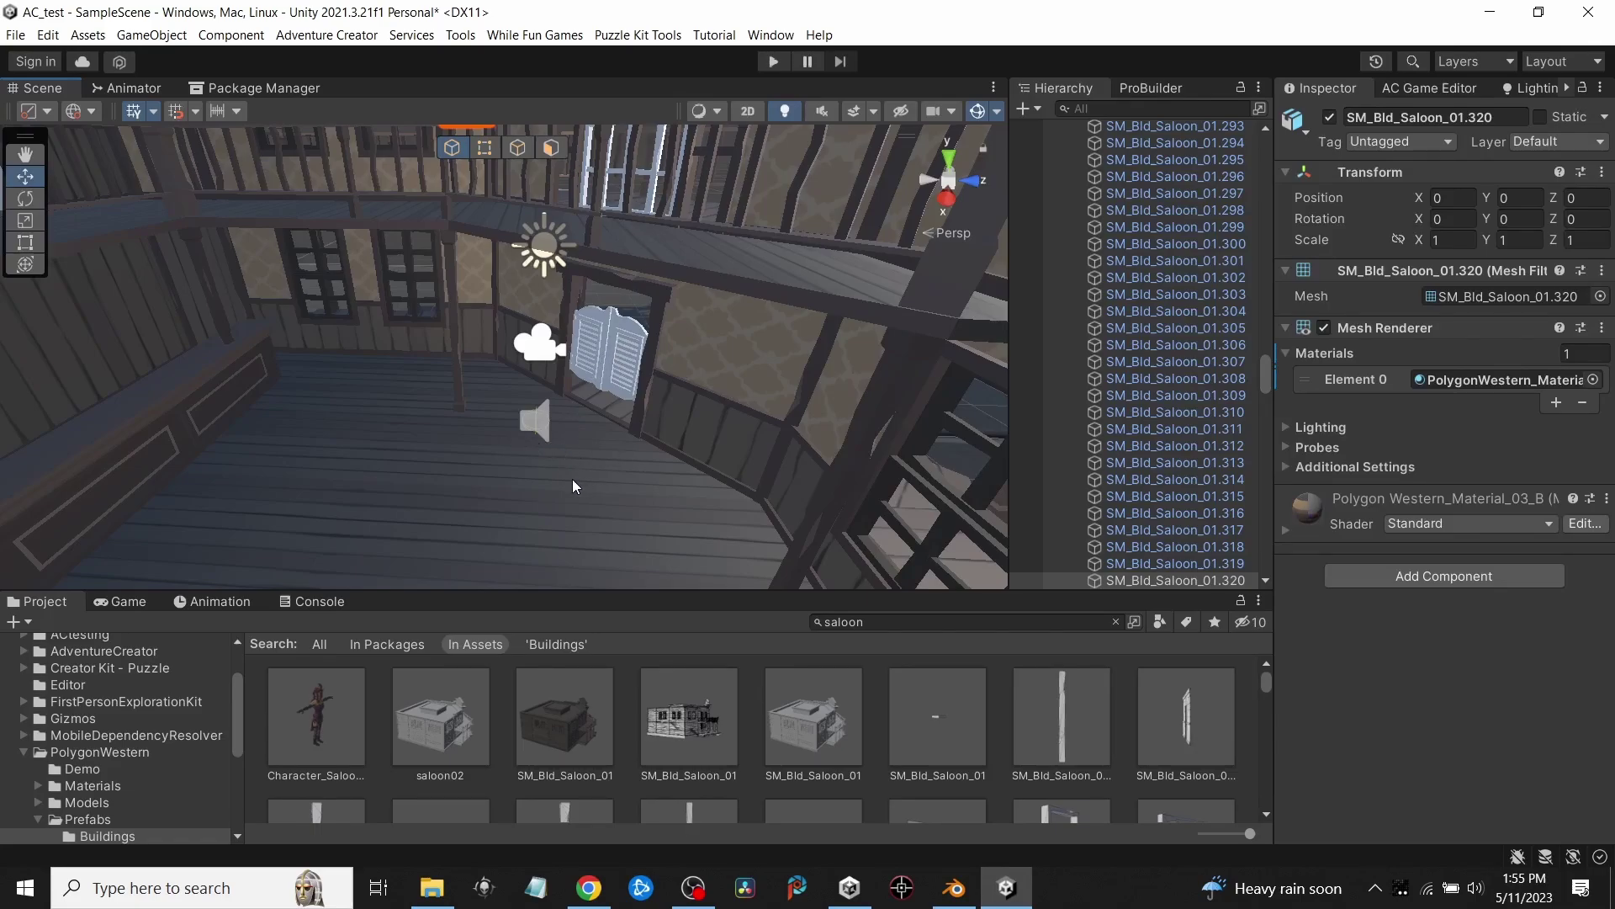
right_drag(663, 452, 240, 417)
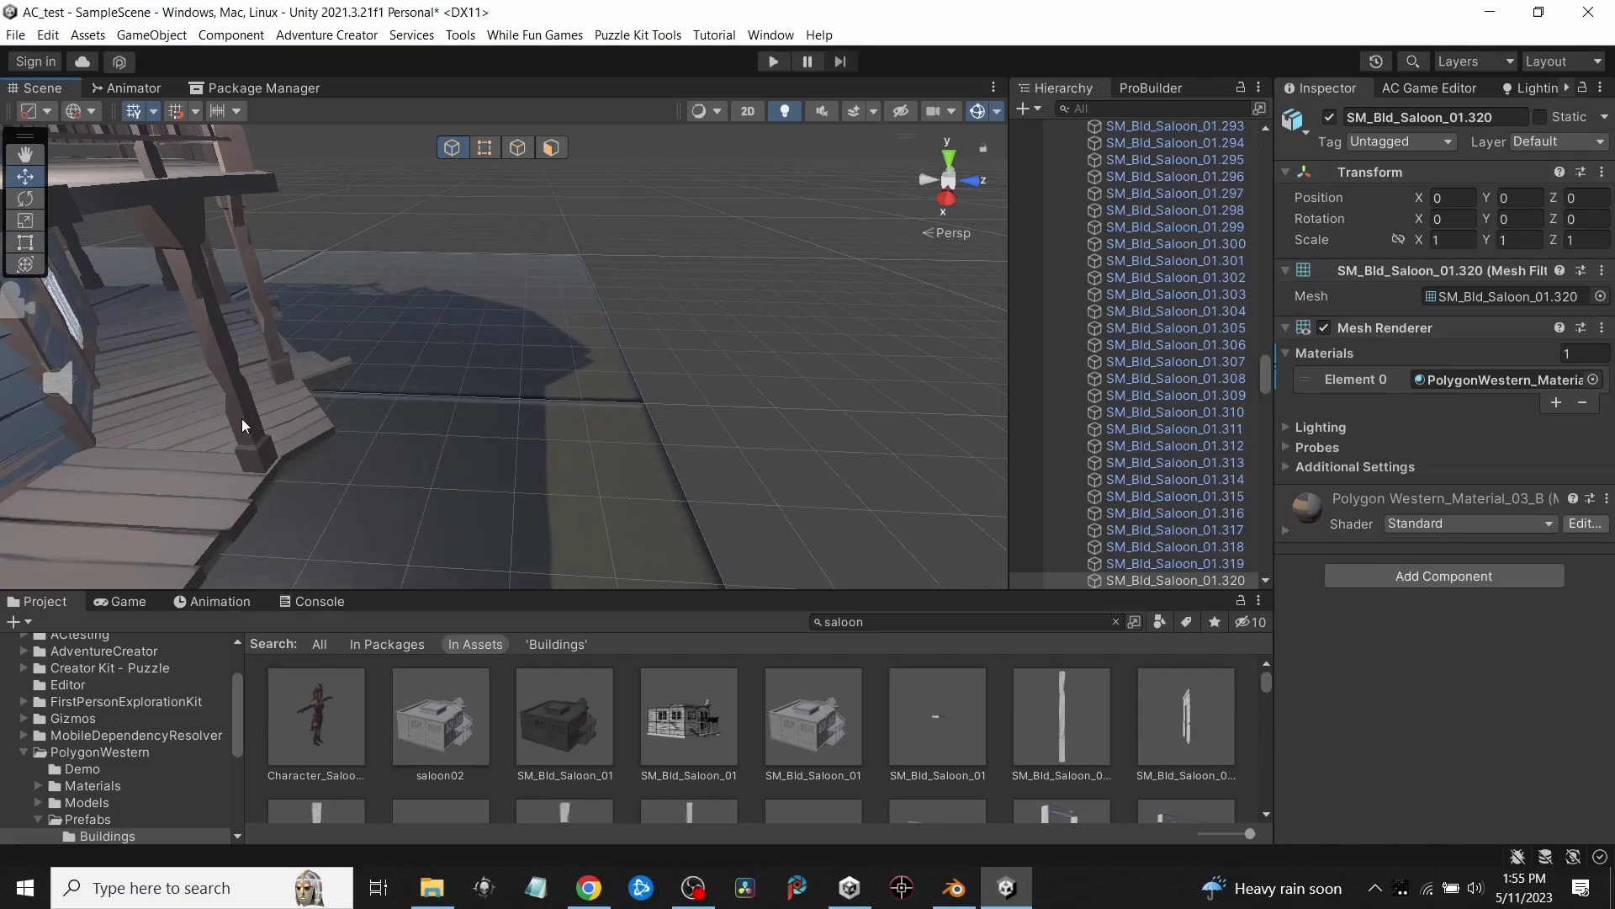
click(241, 417)
click(241, 418)
right_drag(515, 386, 549, 392)
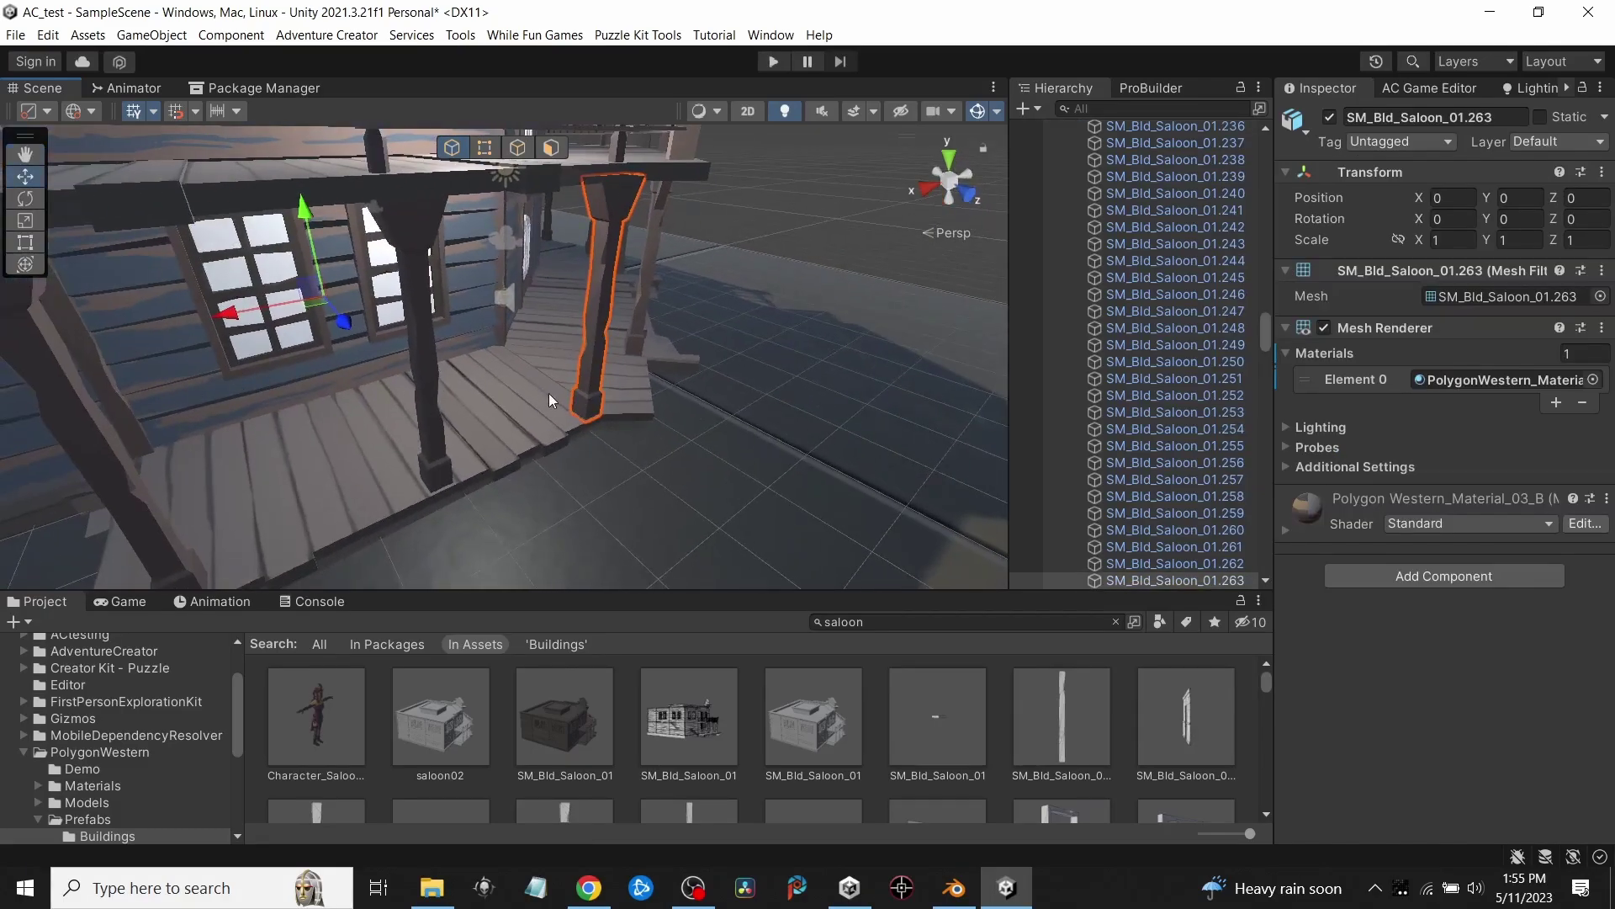
click(432, 432)
click(430, 431)
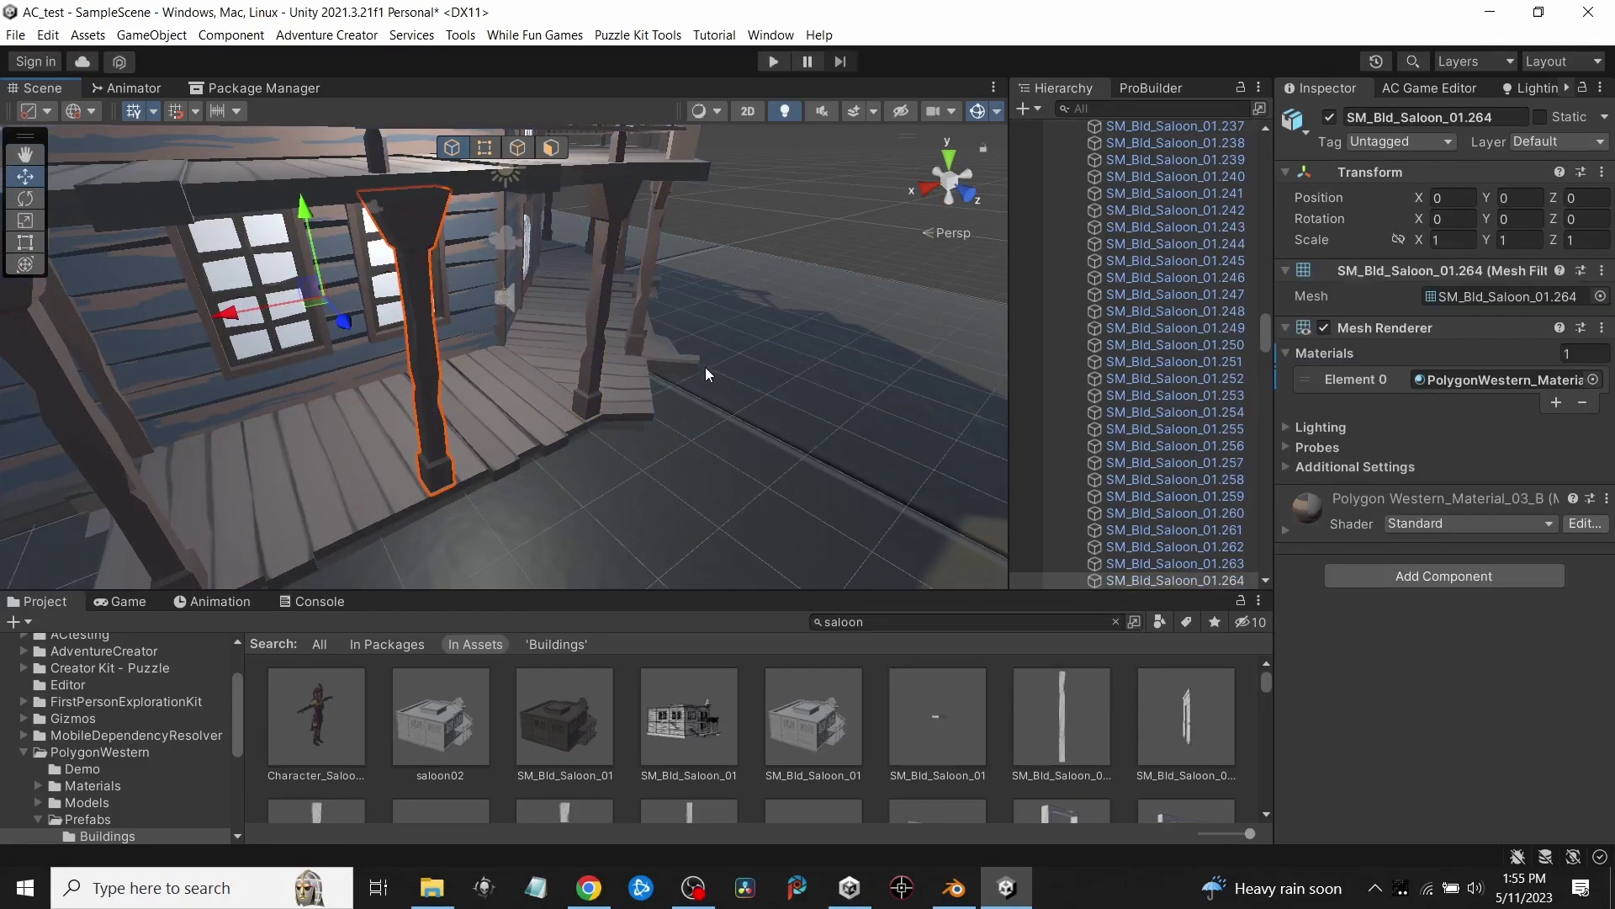
right_drag(706, 367, 391, 356)
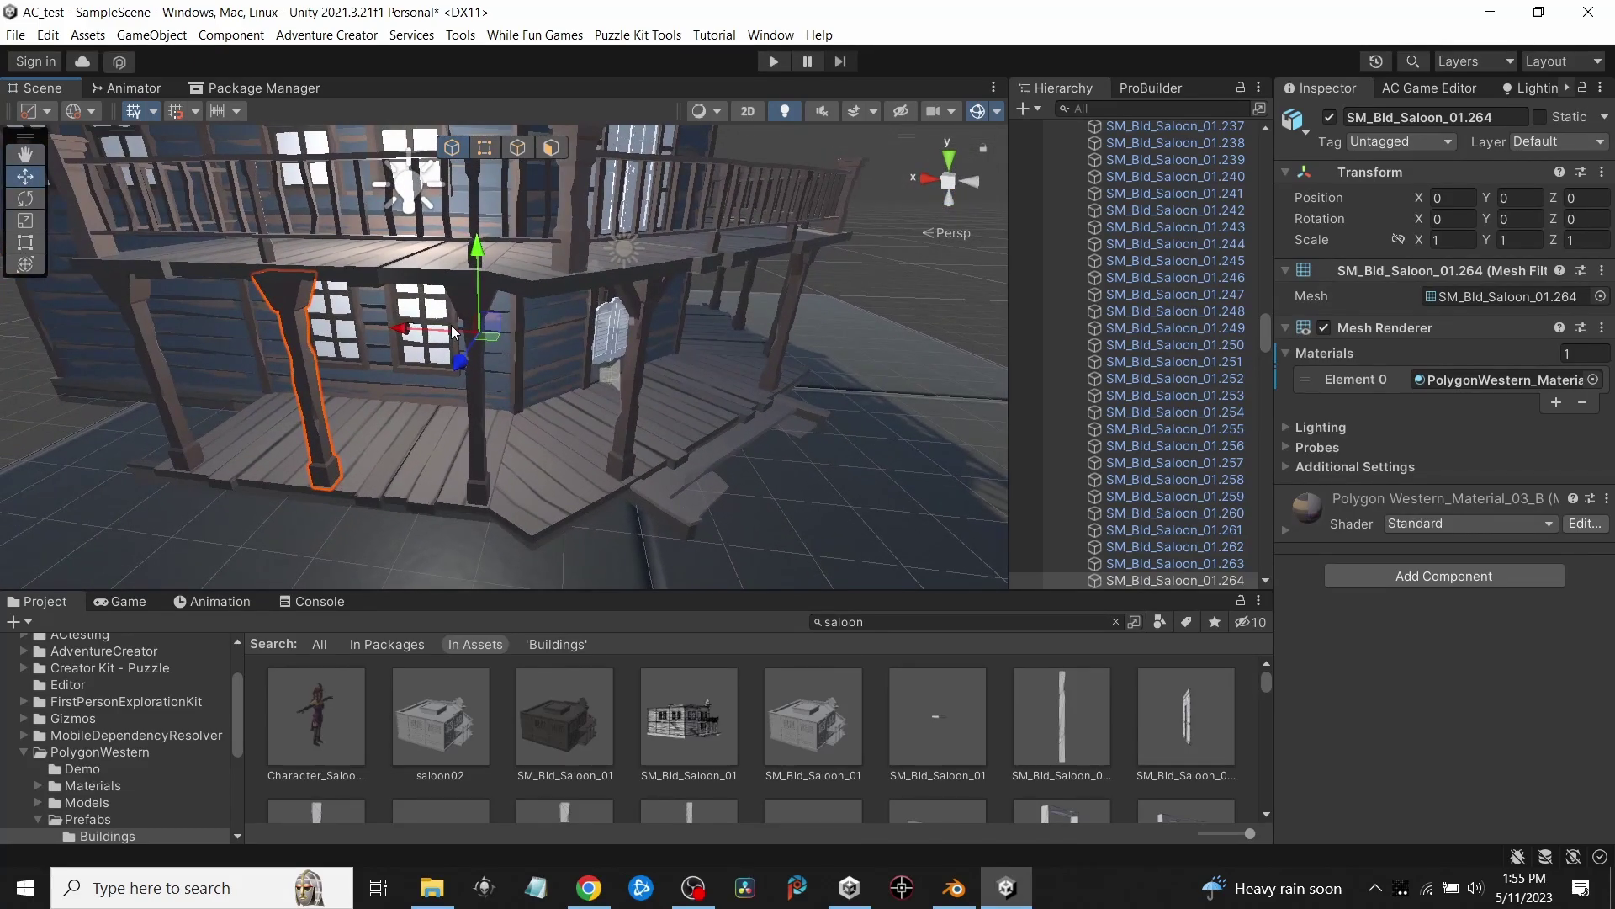